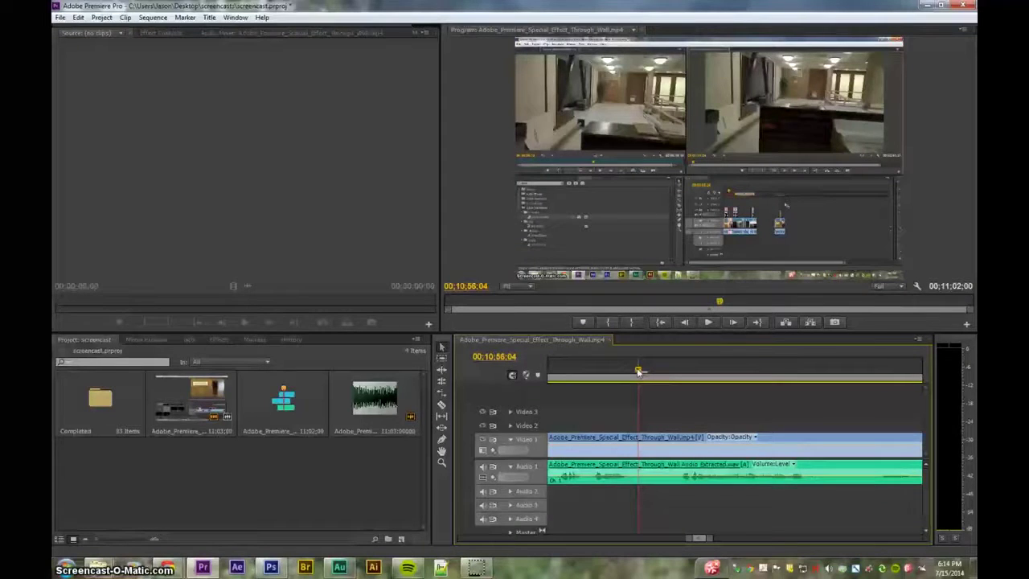
Step: Play the sequence to its end, return to the beginning, and play it forward and in reverse
{"action": "key", "text": "space"}
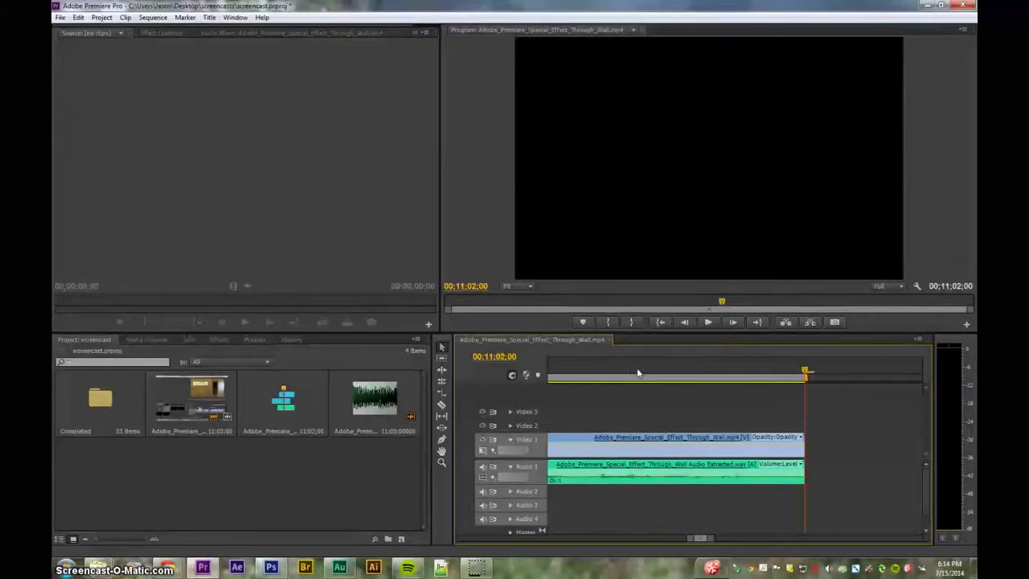
{"action": "key", "text": "backslash"}
{"action": "key", "text": "Home"}
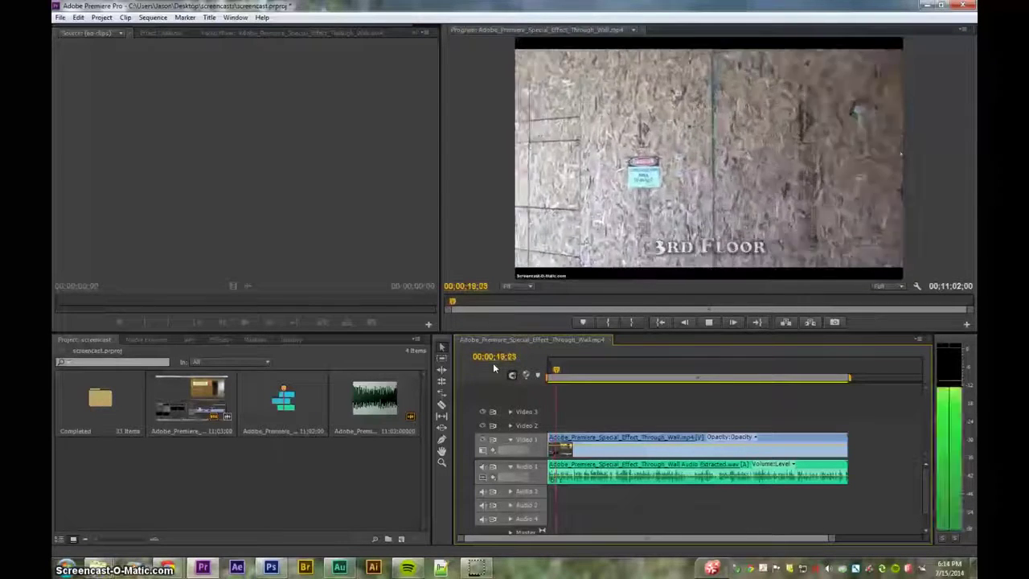
{"action": "key", "text": "space"}
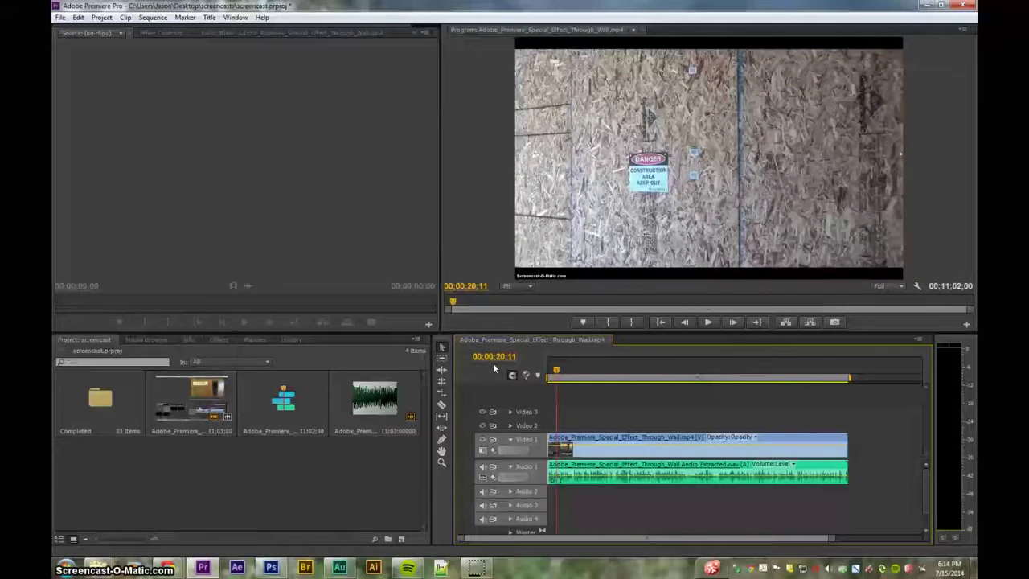
{"action": "key", "text": "space"}
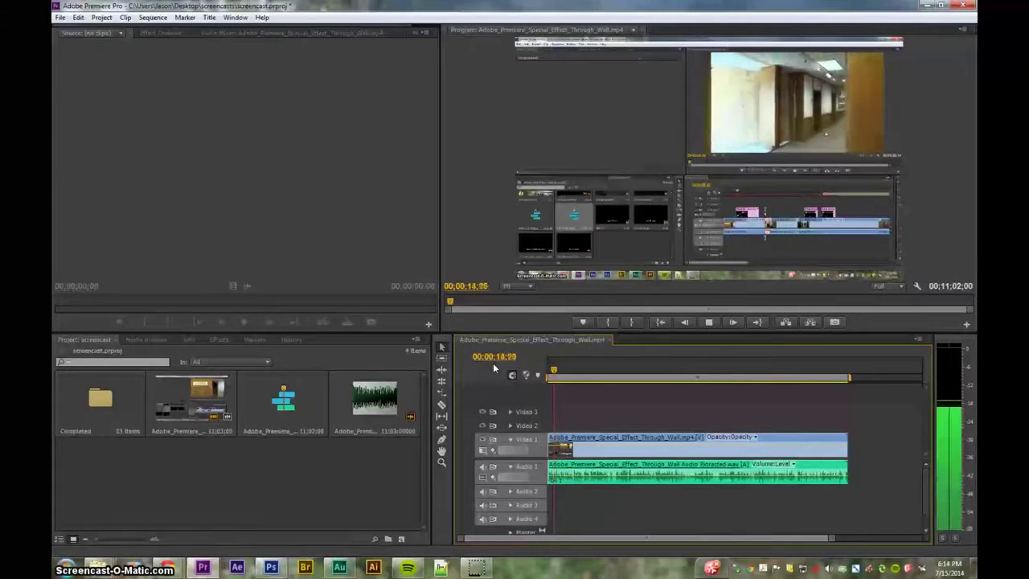
{"action": "key", "text": "space"}
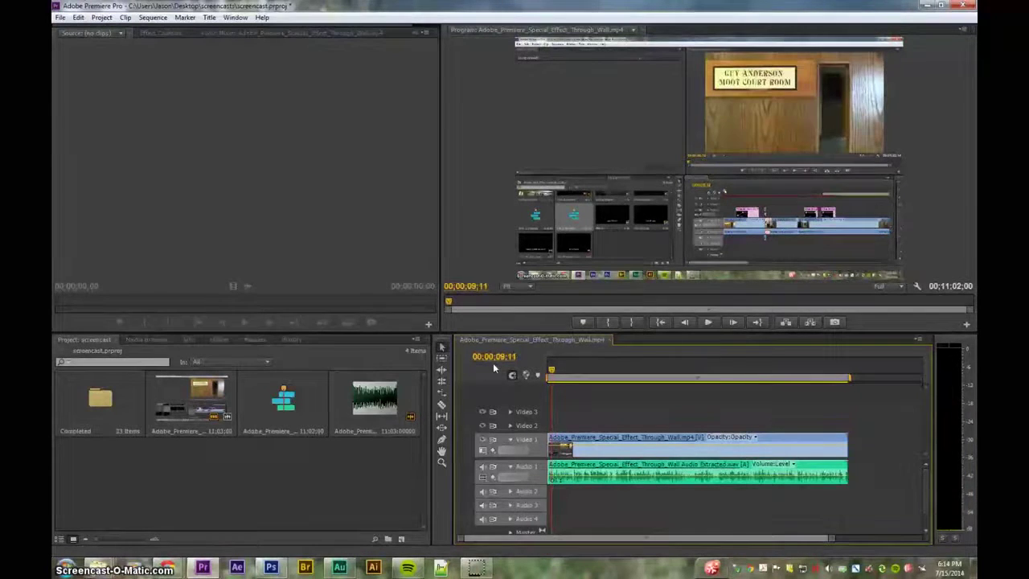
Step: Play forward briefly and mark an In point in the sequence at 00;00;10;11
{"action": "key", "text": "="}
{"action": "key", "text": "="}
{"action": "key", "text": "="}
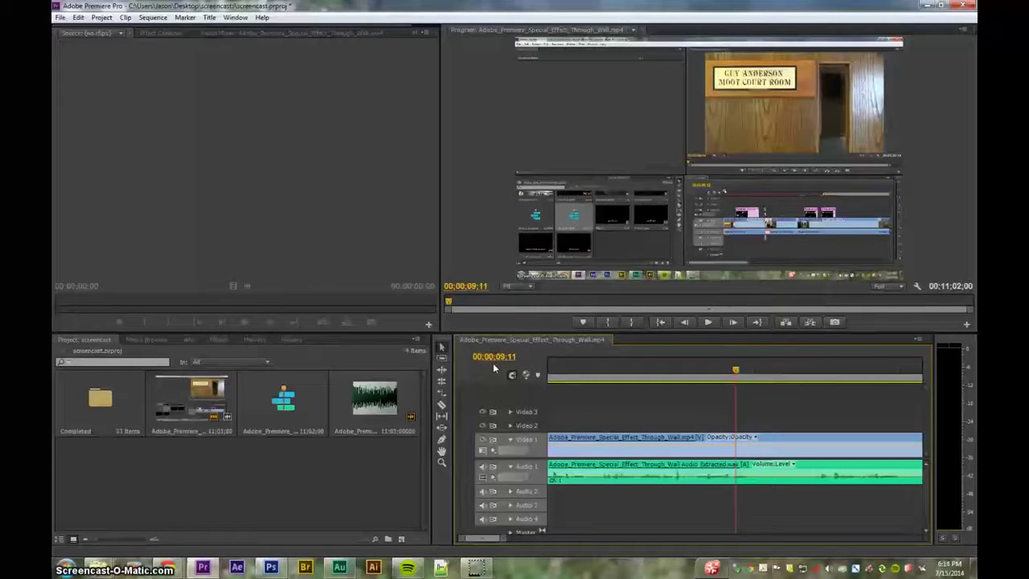
{"action": "key", "text": "space"}
{"action": "key", "text": "space"}
{"action": "key", "text": "i"}
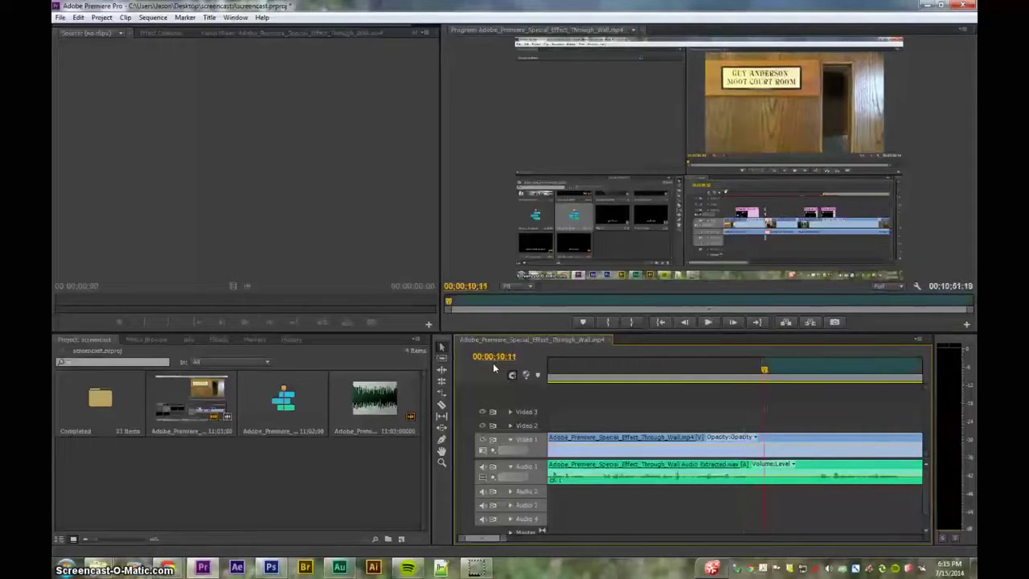
Step: Play backward from the In point, replay from about 00;00;06, and step back three frames to 00;00;07;08
{"action": "key", "text": "j"}
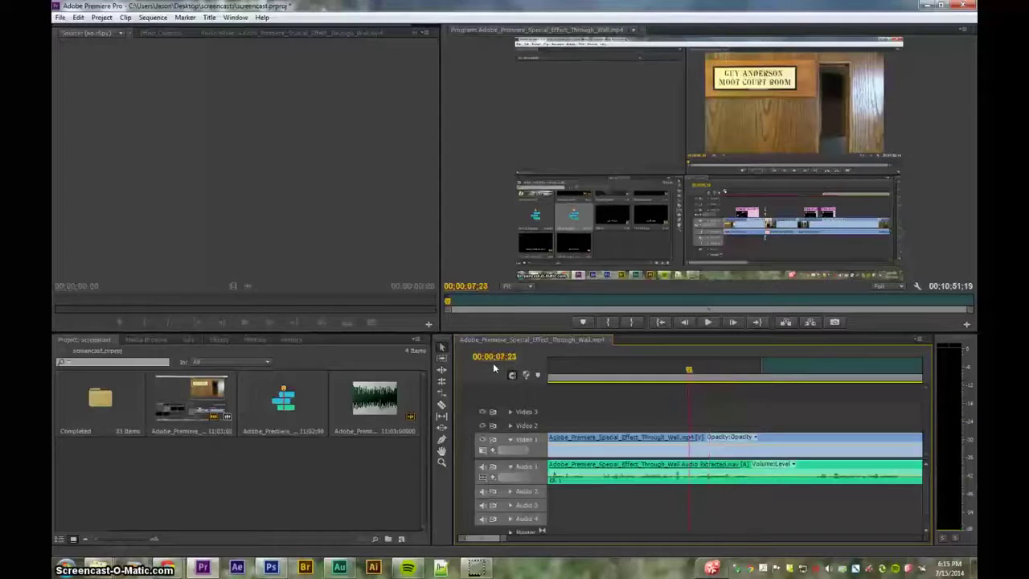
{"action": "left_click_drag", "start_coordinate": [689, 372], "coordinate": [659, 373]}
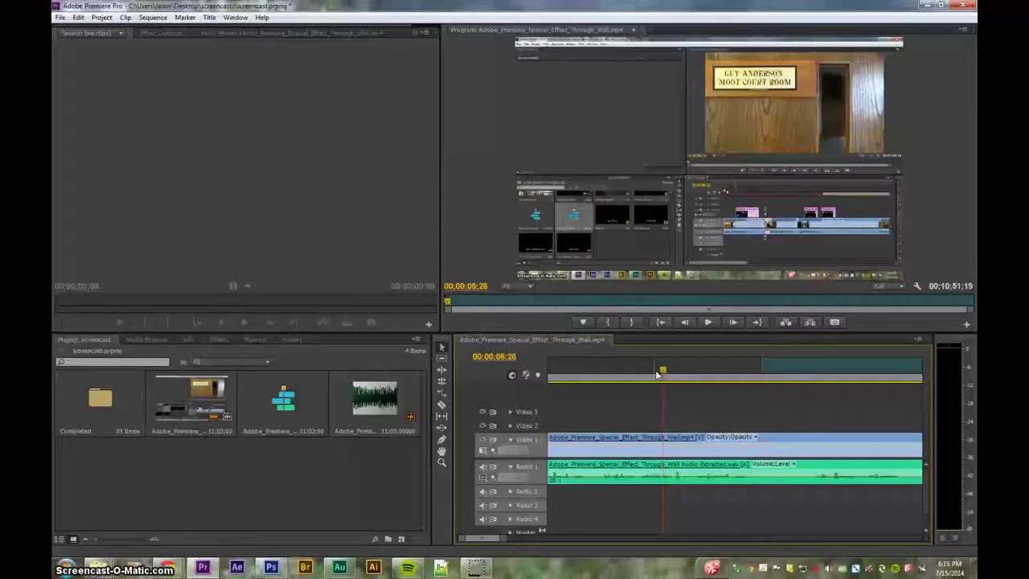
{"action": "key", "text": "space"}
{"action": "key", "text": "space"}
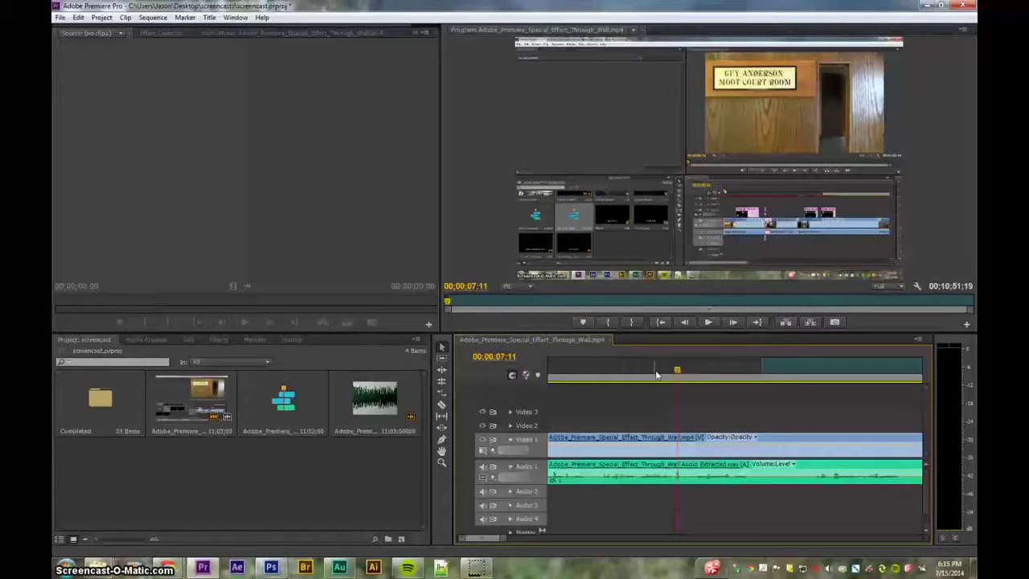
{"action": "key", "text": "Left"}
{"action": "key", "text": "Left"}
{"action": "key", "text": "Left"}
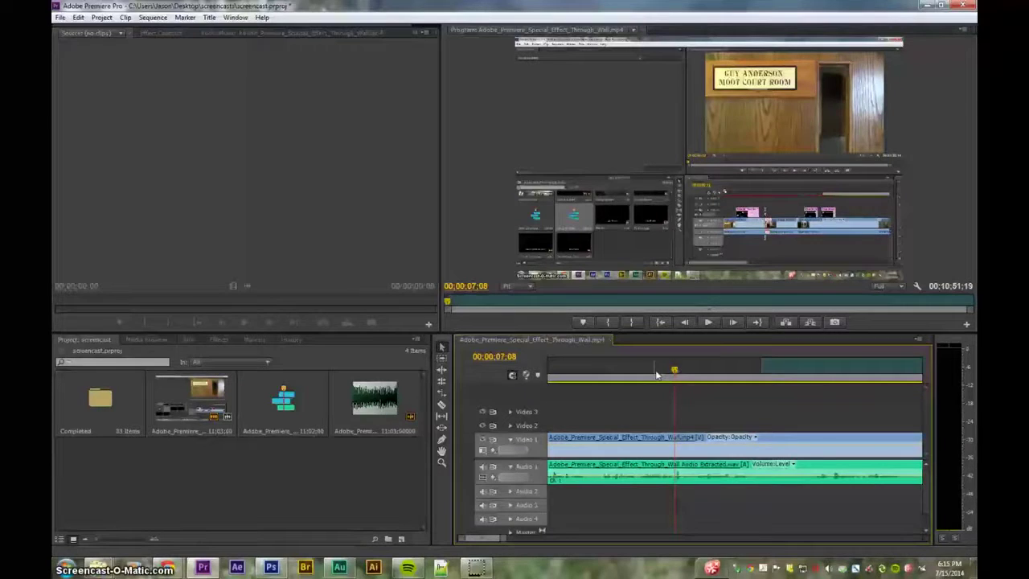
Step: Move the playhead to 00;00;03;23 and add a sequence marker there
{"action": "left_click", "coordinate": [657, 373]}
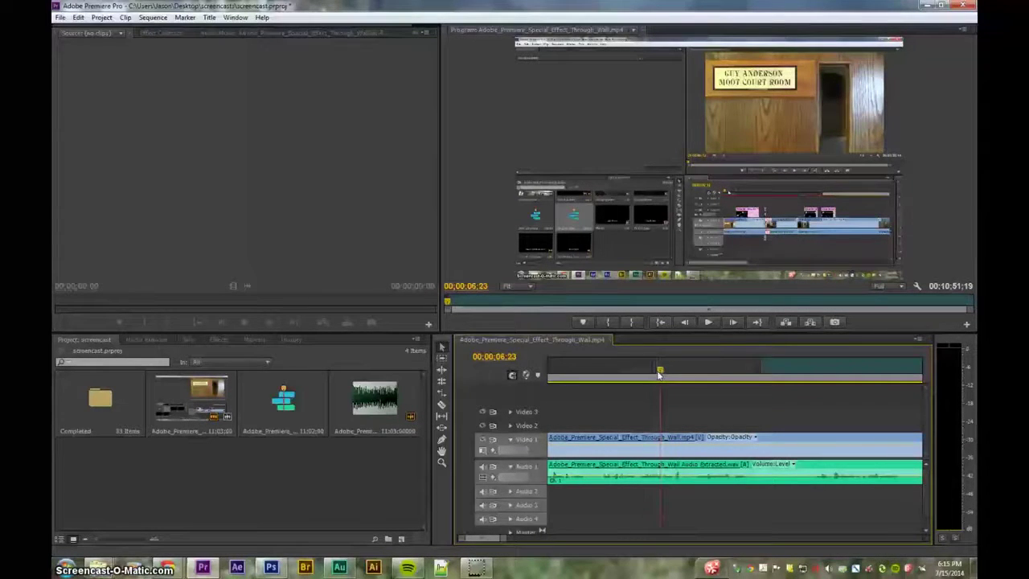
{"action": "left_click_drag", "start_coordinate": [660, 373], "coordinate": [573, 371]}
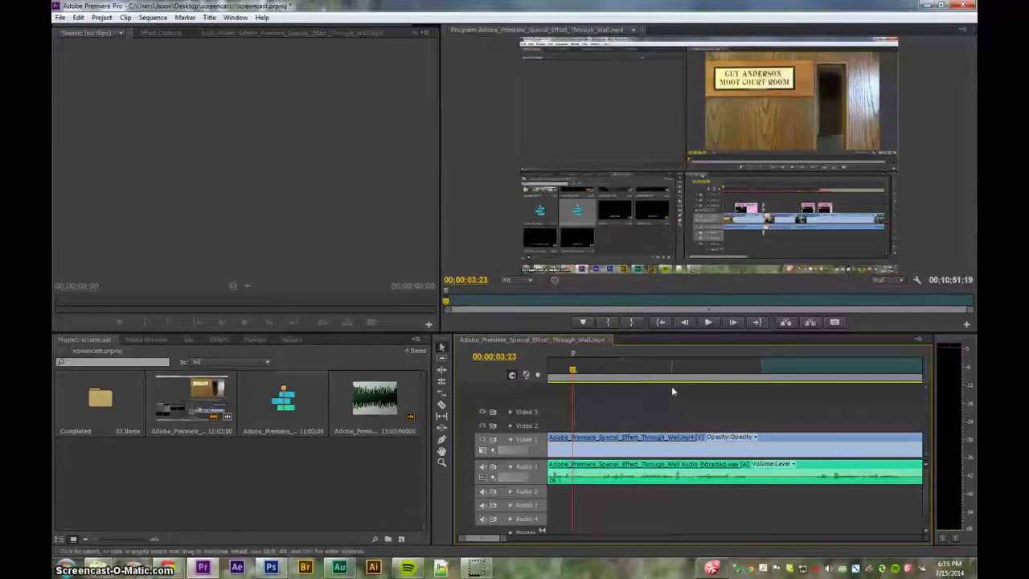
{"action": "key", "text": "minus"}
{"action": "key", "text": "minus"}
{"action": "key", "text": "minus"}
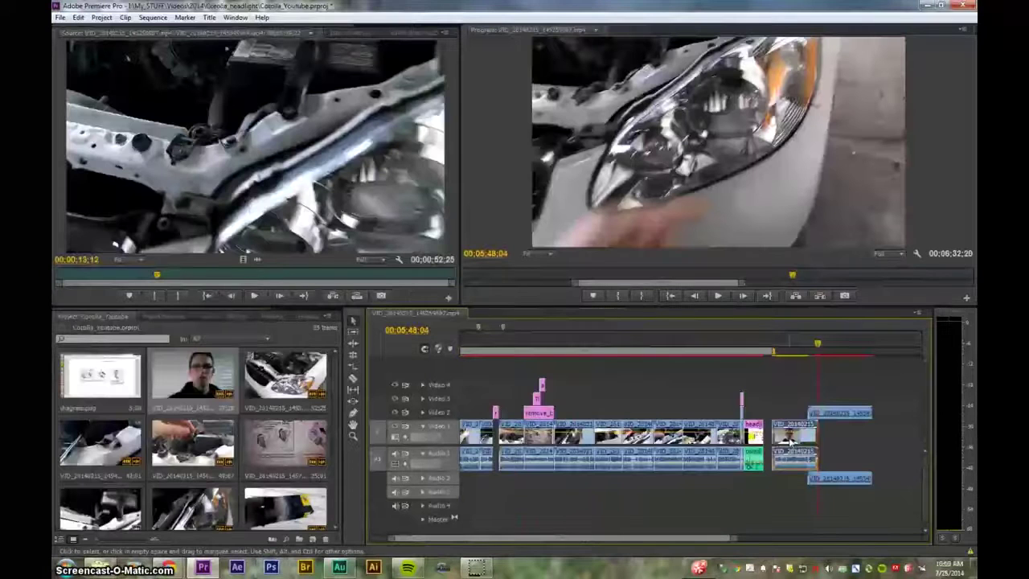
Step: Add clip markers at 00;00;09;05 in the last Video 1 clip and at 00;00;14;14 in the last Video 2 clip
{"action": "left_click", "coordinate": [780, 352]}
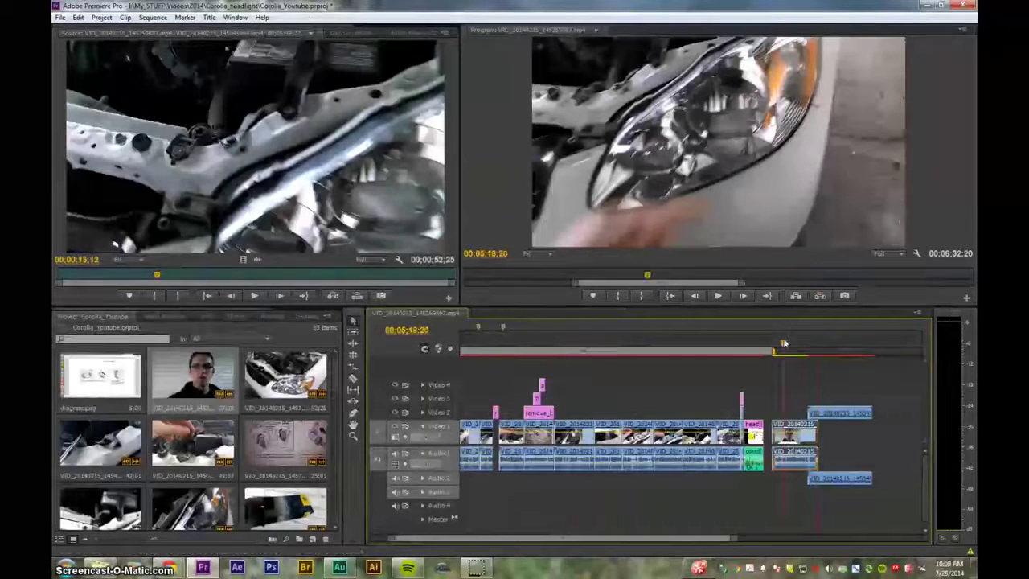
{"action": "left_click", "coordinate": [830, 354]}
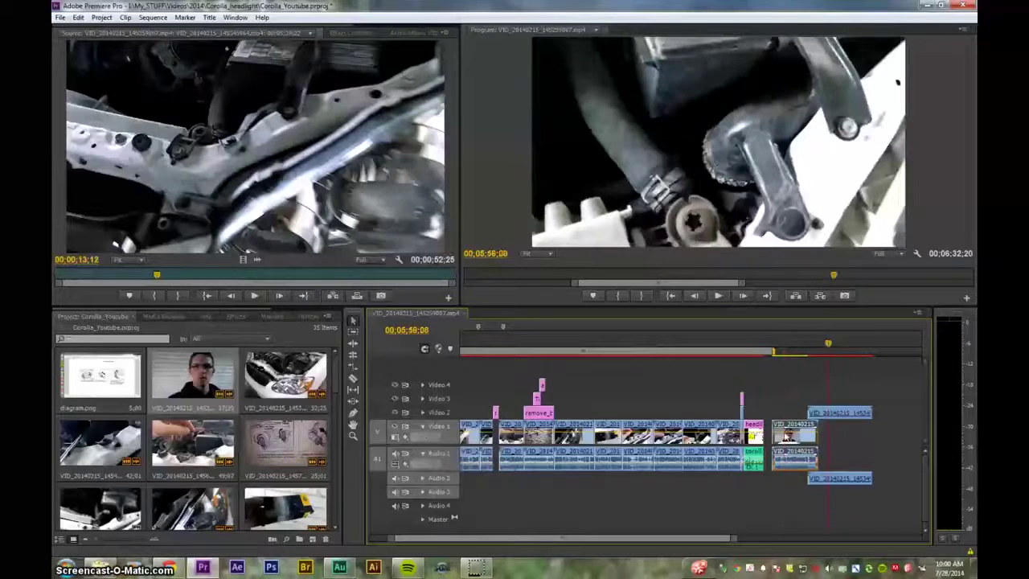
{"action": "double_click", "coordinate": [791, 439]}
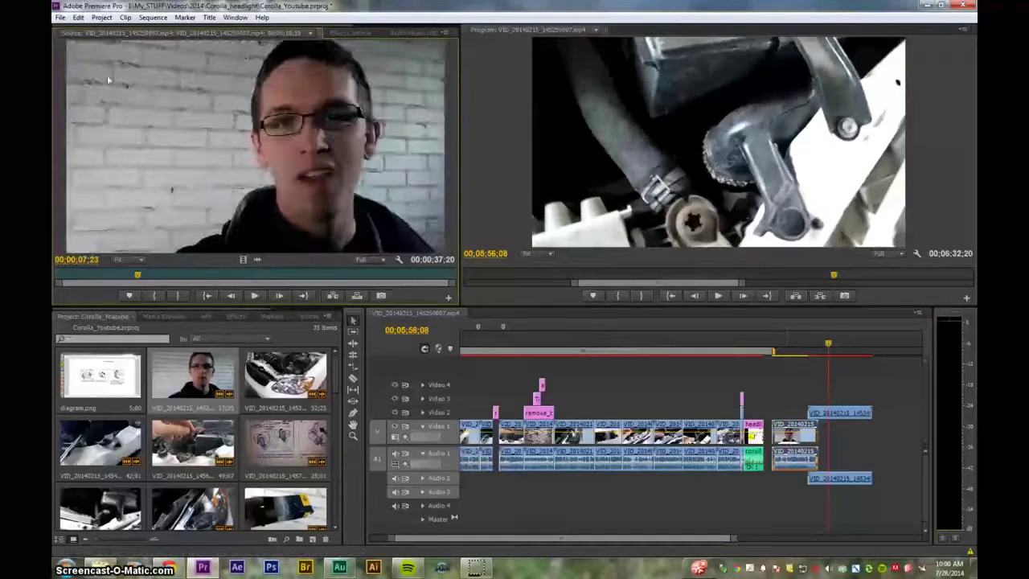
{"action": "left_click", "coordinate": [152, 278]}
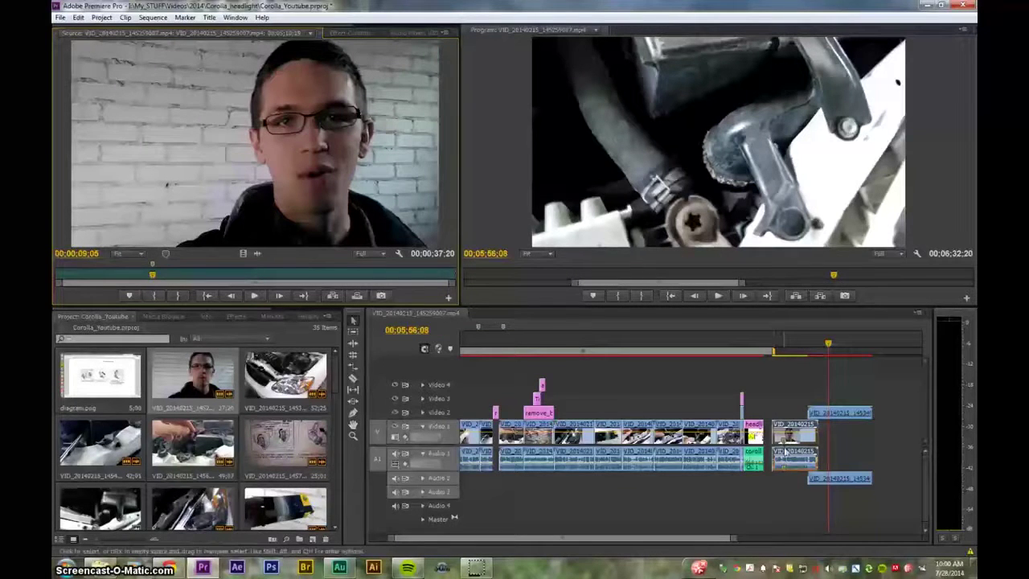
{"action": "double_click", "coordinate": [828, 414]}
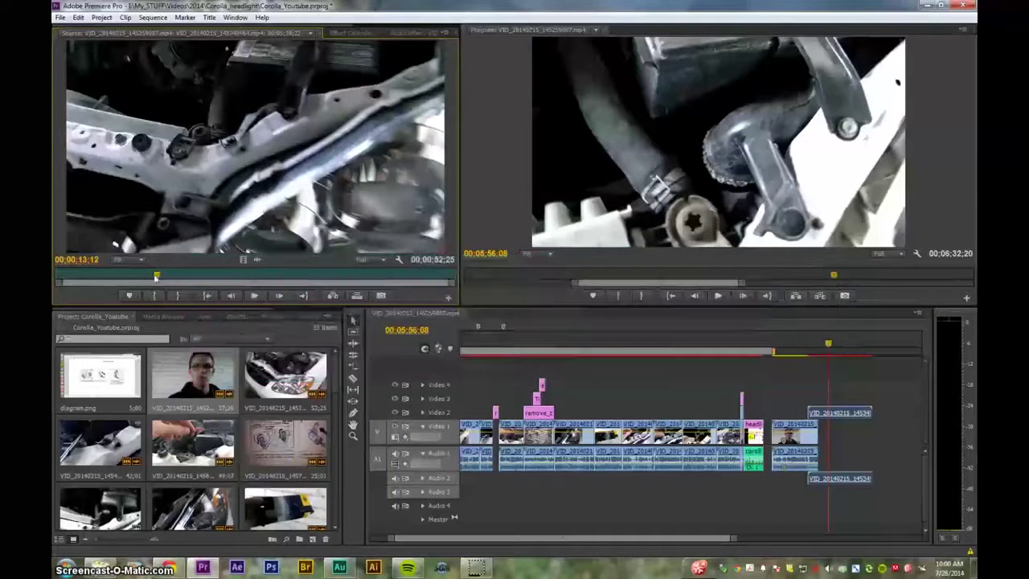
{"action": "left_click", "coordinate": [164, 276]}
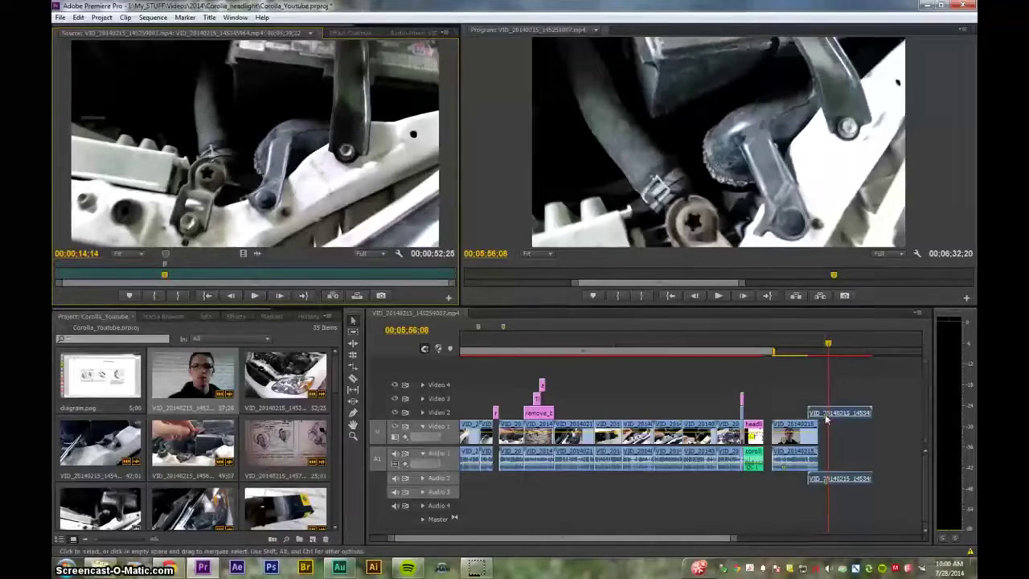
{"action": "left_click_drag", "start_coordinate": [845, 417], "coordinate": [808, 417]}
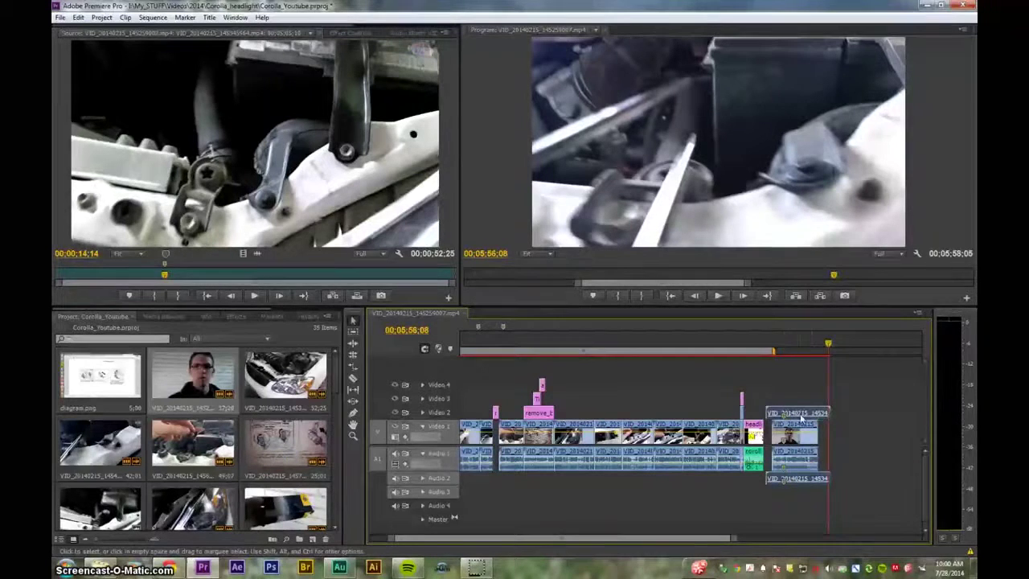
{"action": "left_click_drag", "start_coordinate": [800, 398], "coordinate": [815, 448]}
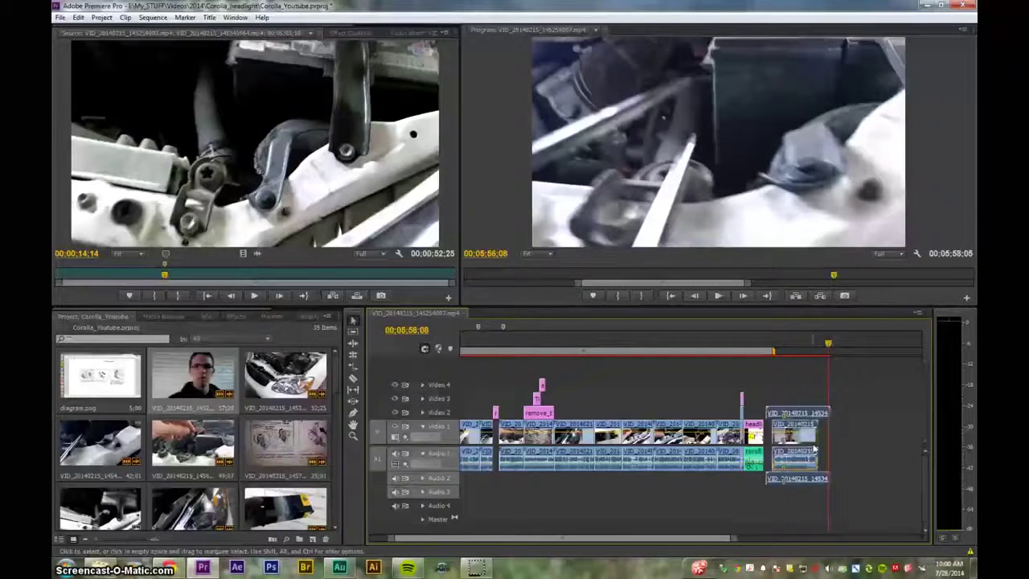
{"action": "right_click", "coordinate": [814, 448]}
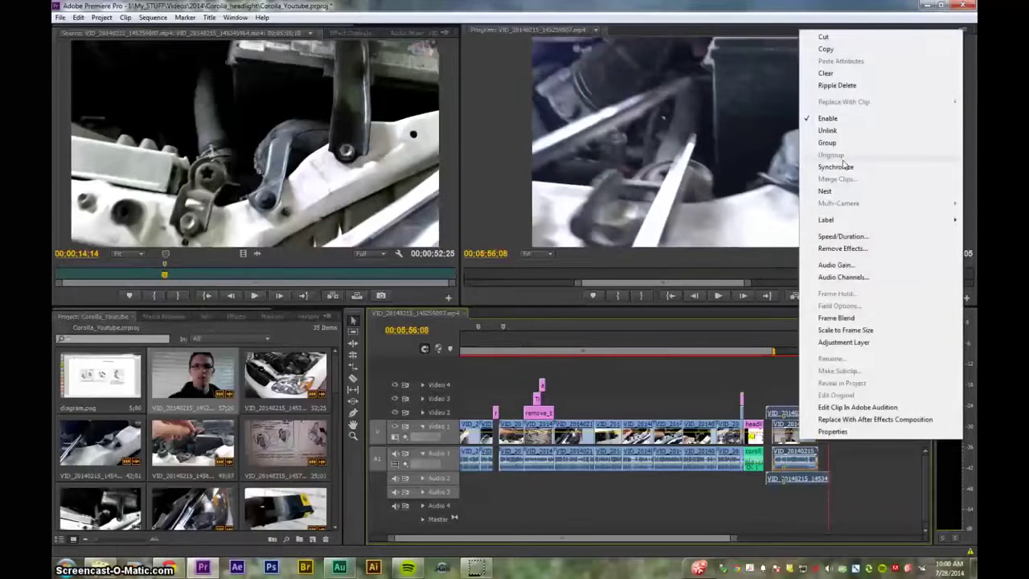
{"action": "left_click", "coordinate": [836, 167]}
{"action": "left_click", "coordinate": [444, 300]}
{"action": "left_click", "coordinate": [540, 299]}
{"action": "left_click", "coordinate": [539, 306]}
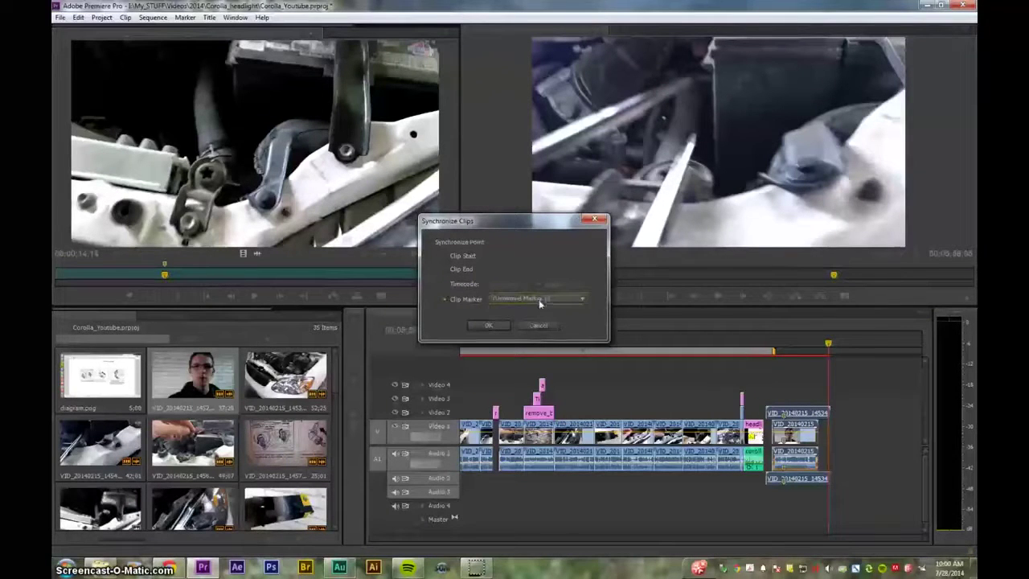
{"action": "left_click", "coordinate": [539, 326]}
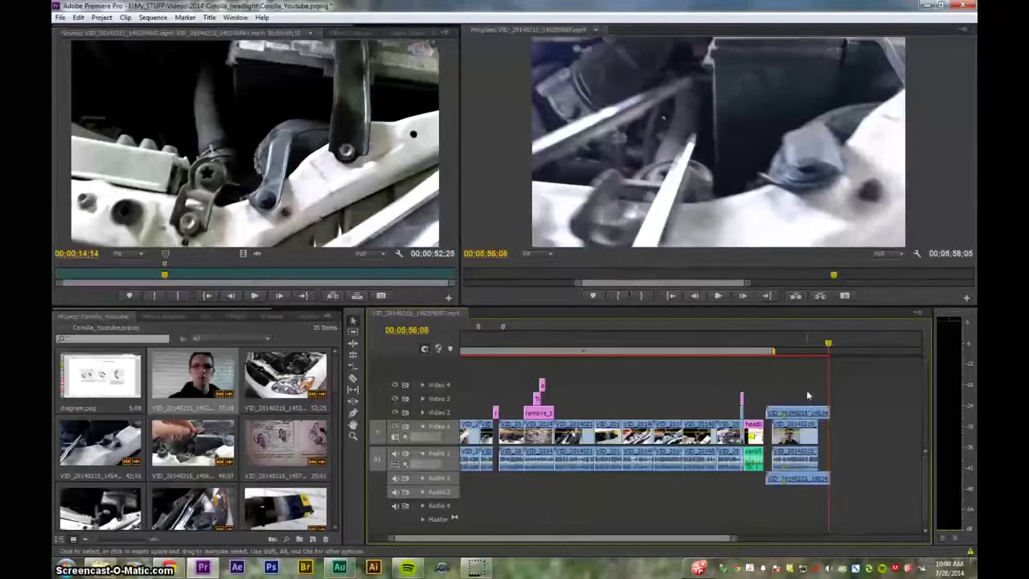
Step: Shift the Video 2 clip later, synchronize it with the last Video 1 clip by Clip Marker, and inspect the alignment at the marker
{"action": "left_click_drag", "start_coordinate": [810, 414], "coordinate": [861, 414]}
{"action": "left_click_drag", "start_coordinate": [770, 389], "coordinate": [886, 499]}
{"action": "right_click", "coordinate": [808, 439]}
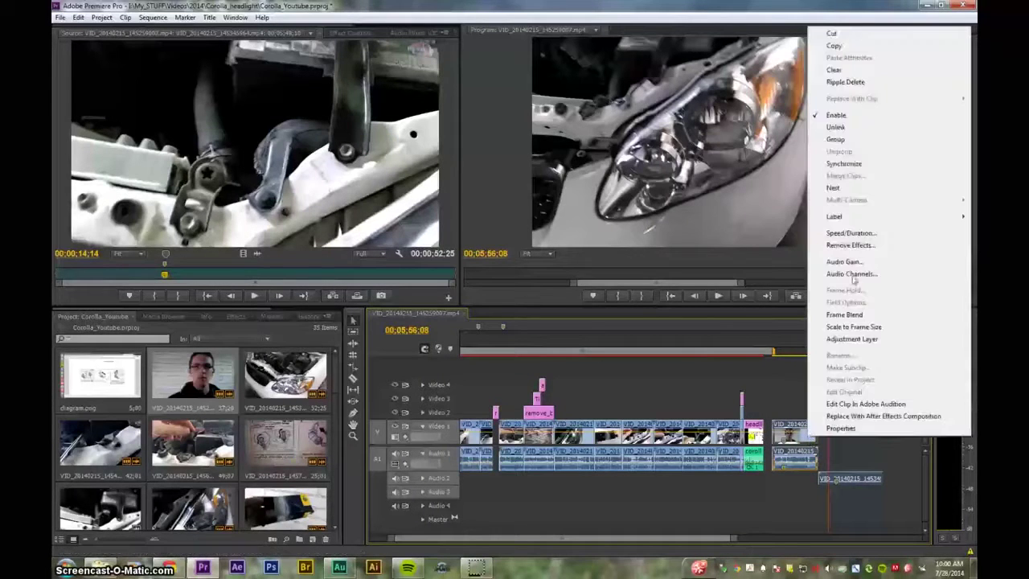
{"action": "left_click", "coordinate": [843, 165]}
{"action": "left_click", "coordinate": [444, 298]}
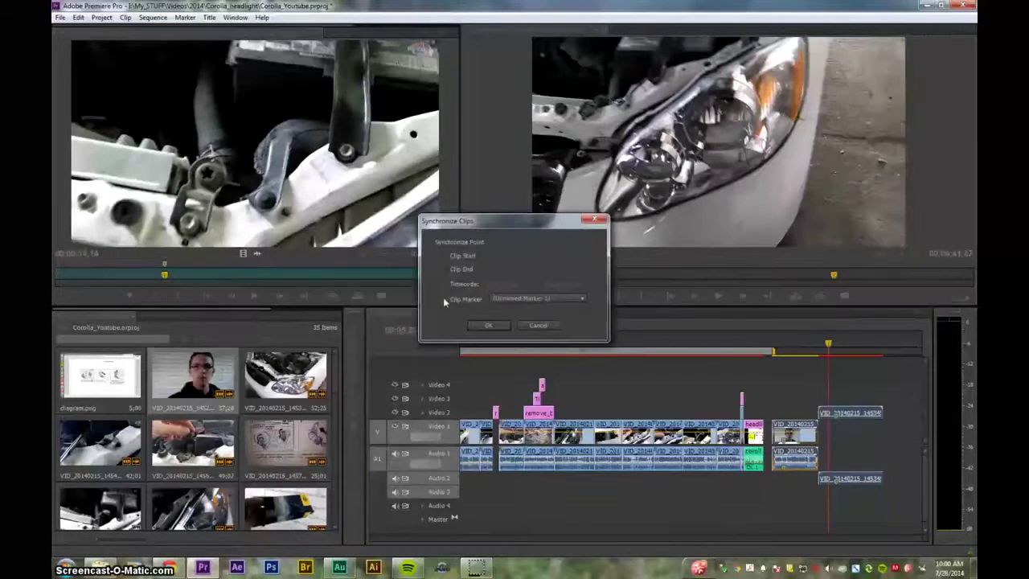
{"action": "left_click", "coordinate": [487, 325]}
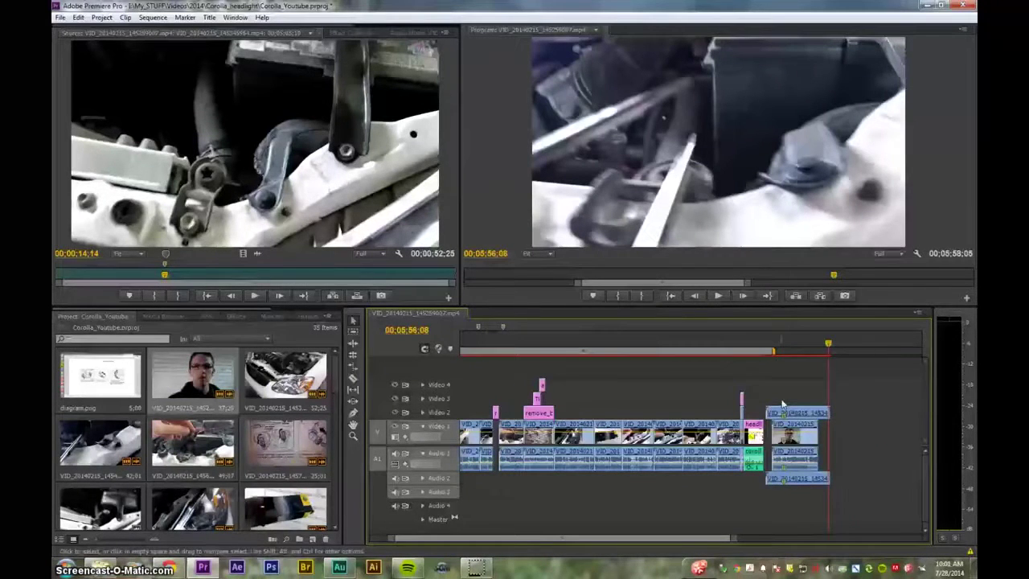
{"action": "mouse_move", "coordinate": [784, 344]}
{"action": "left_mouse_down"}
{"action": "mouse_move", "coordinate": [772, 345]}
{"action": "mouse_move", "coordinate": [784, 346]}
{"action": "left_mouse_up"}
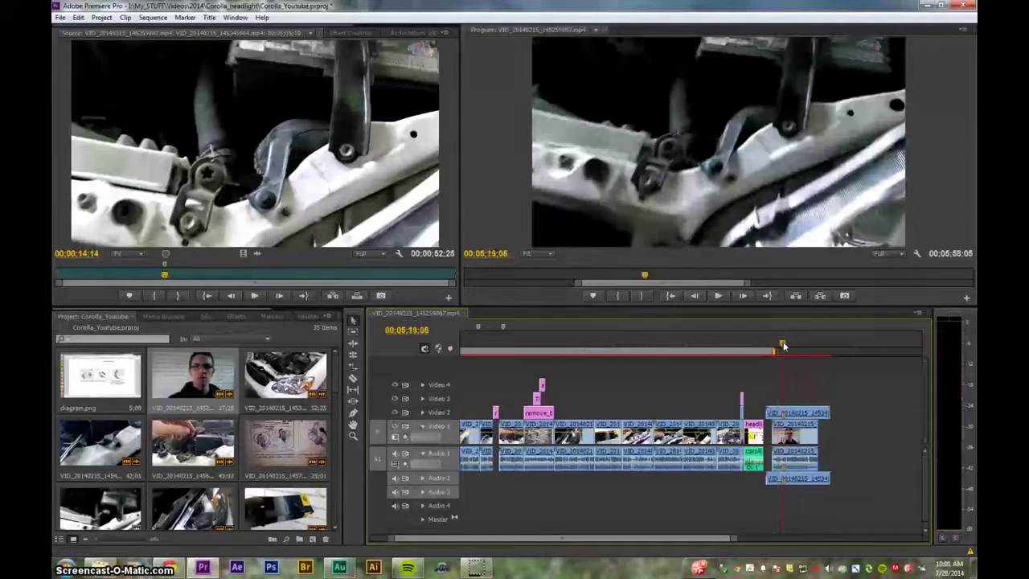
Step: Move the Video 2 clip aside, unlink the last Video 1 clip, and shift its audio slightly later than its video
{"action": "left_click_drag", "start_coordinate": [804, 415], "coordinate": [878, 416]}
{"action": "right_click", "coordinate": [798, 447]}
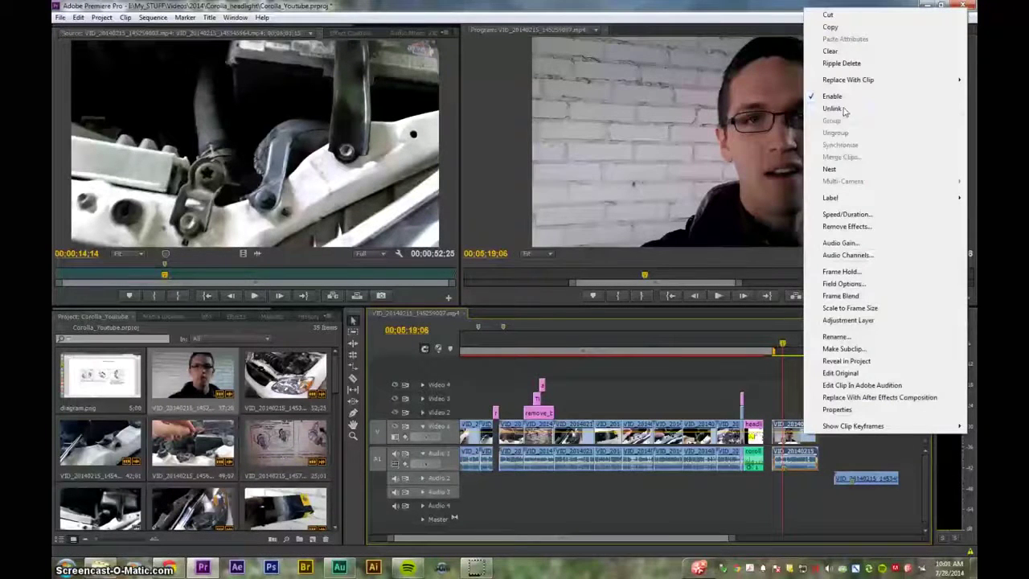
{"action": "left_click", "coordinate": [845, 115]}
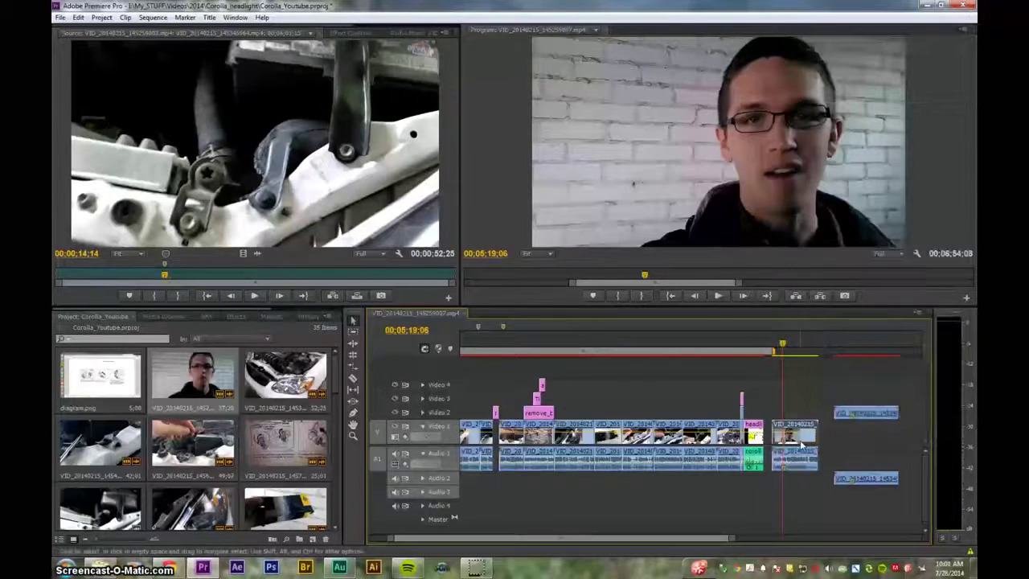
{"action": "right_click", "coordinate": [165, 268]}
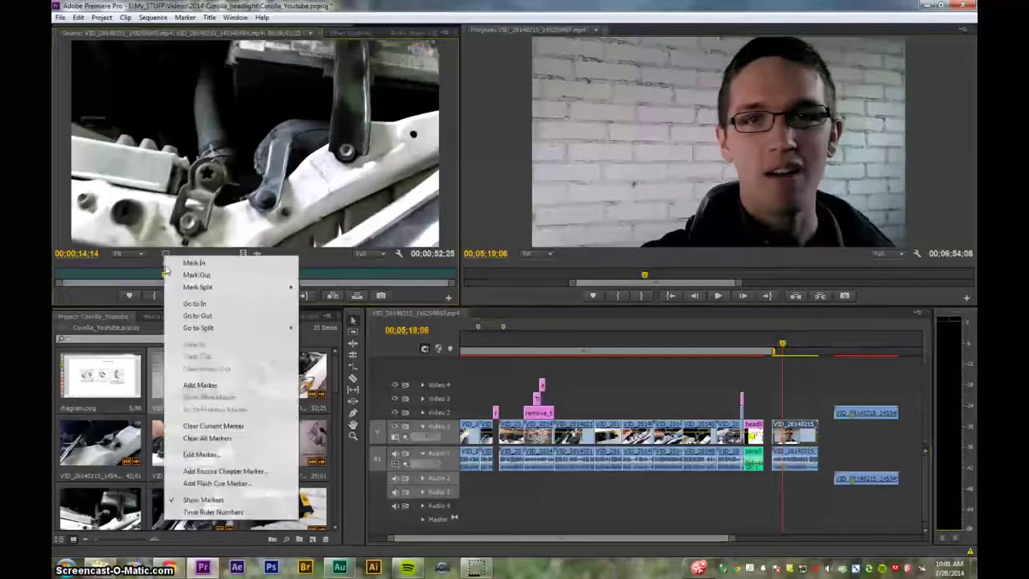
{"action": "left_click", "coordinate": [210, 262]}
{"action": "left_click_drag", "start_coordinate": [808, 459], "coordinate": [824, 460]}
Step: Delete the last clip on Video 2 together with its audio on Audio 2
{"action": "left_click_drag", "start_coordinate": [837, 375], "coordinate": [884, 501]}
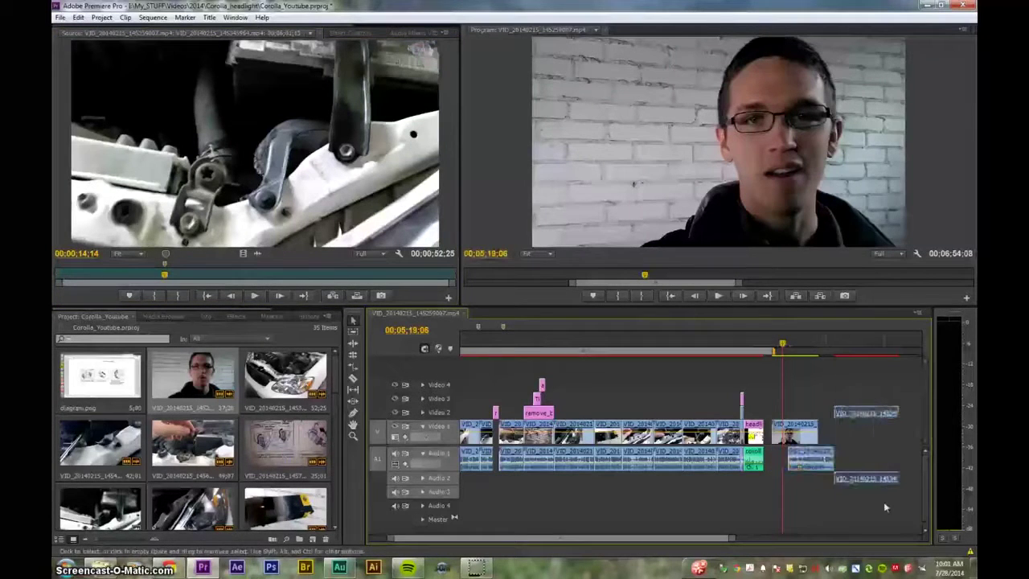
{"action": "key", "text": "Delete"}
Step: Select the last clip's unlinked video and audio together and synchronize them by Clip Marker
{"action": "left_click", "coordinate": [818, 461]}
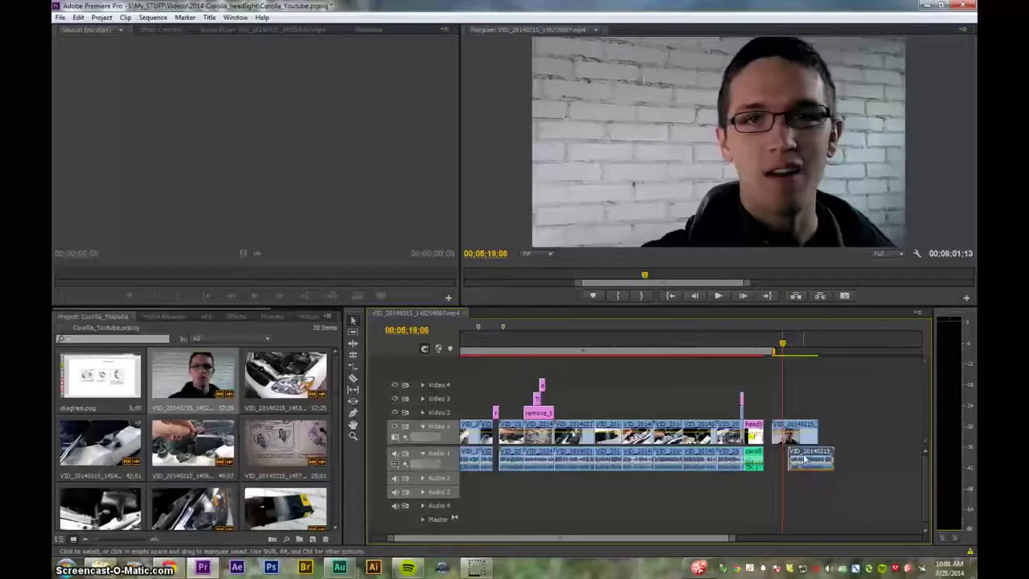
{"action": "left_click", "coordinate": [802, 436]}
{"action": "left_click", "coordinate": [807, 454]}
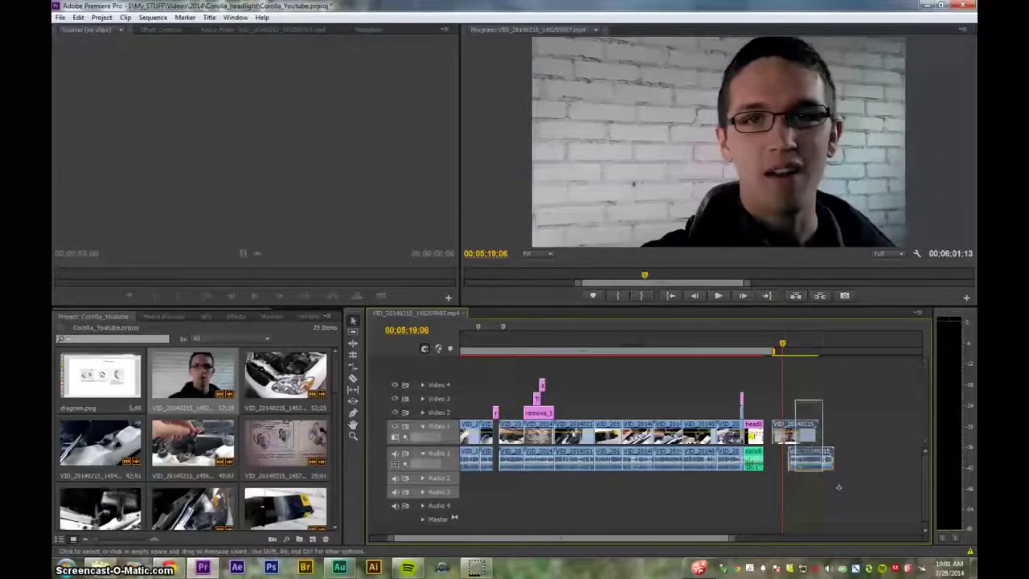
{"action": "right_click", "coordinate": [816, 468]}
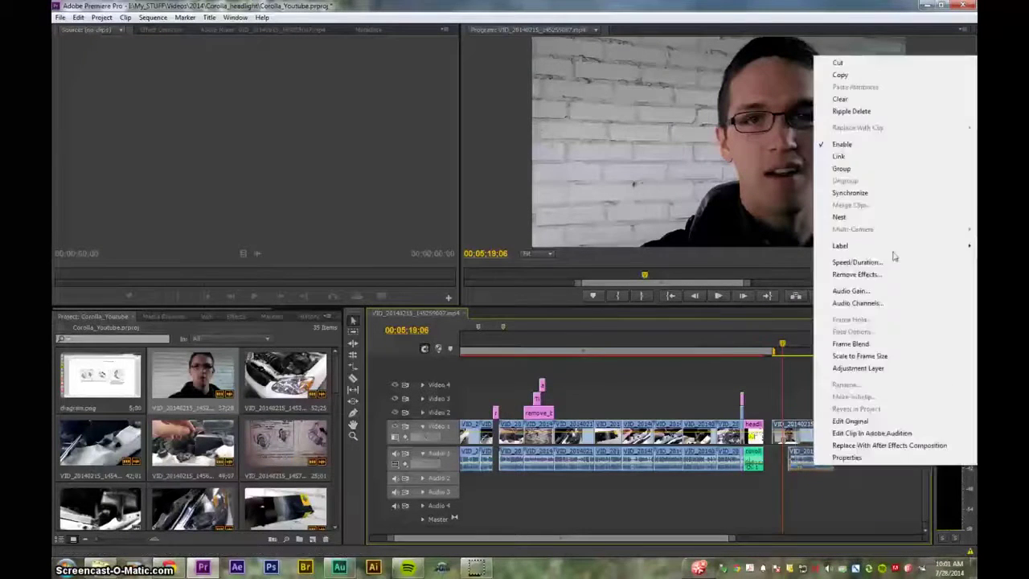
{"action": "left_click", "coordinate": [869, 201]}
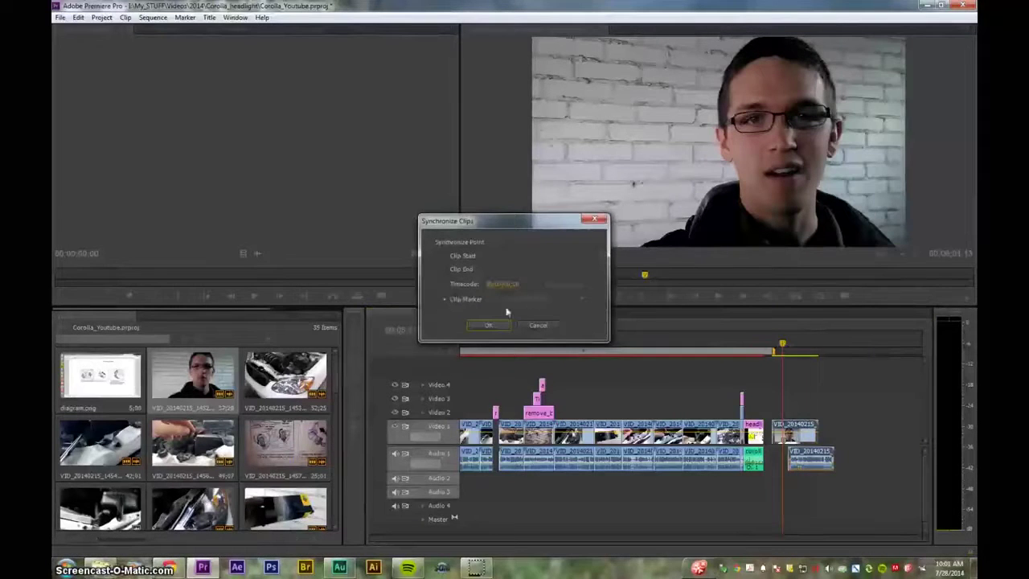
{"action": "left_click", "coordinate": [492, 325]}
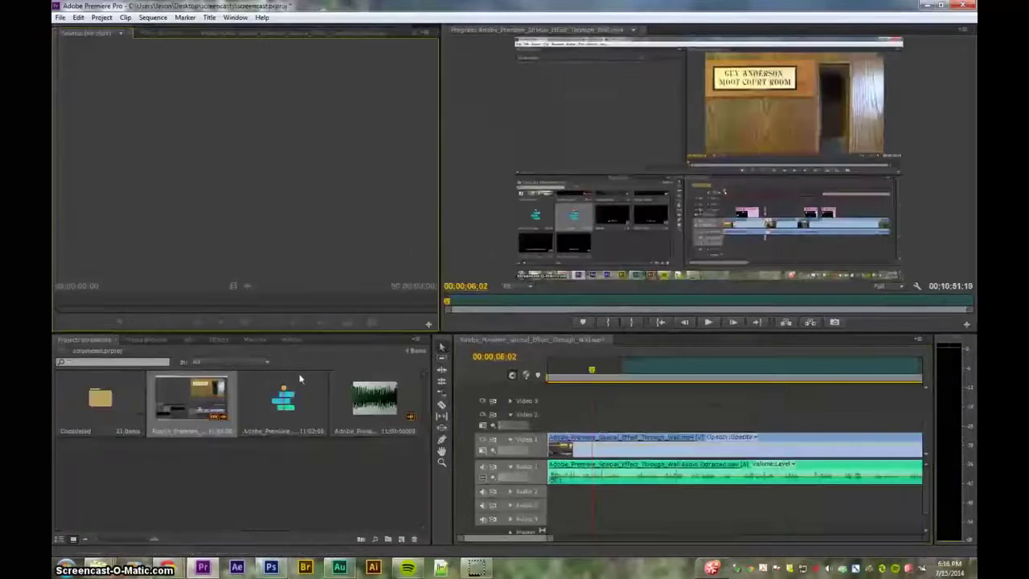
Step: Mark an In point at 00;01;00;15 and an Out point at 00;03;26;26 on the Through Wall source clip
{"action": "left_click_drag", "start_coordinate": [106, 303], "coordinate": [93, 307]}
{"action": "key", "text": "i"}
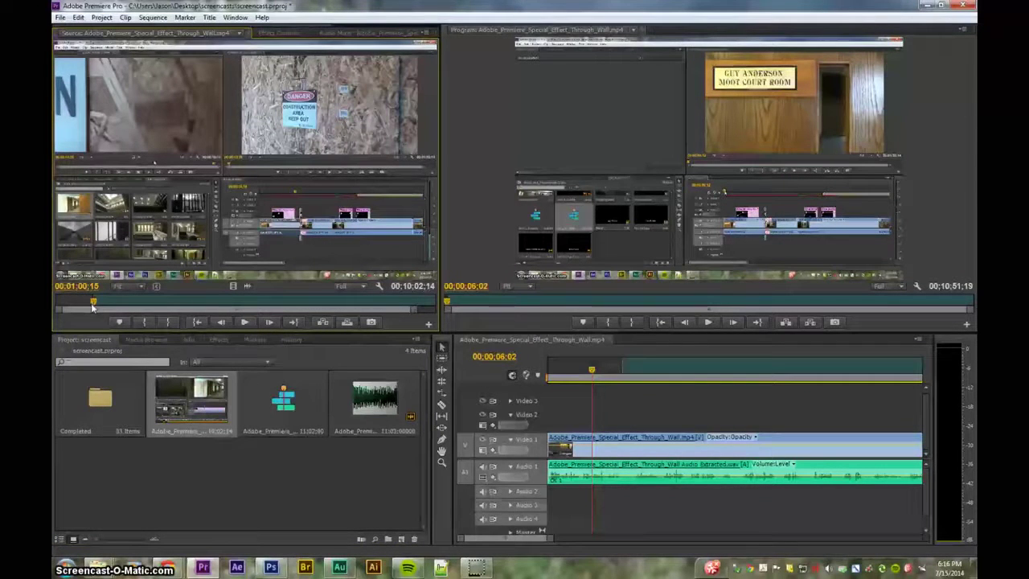
{"action": "left_click_drag", "start_coordinate": [93, 306], "coordinate": [186, 305]}
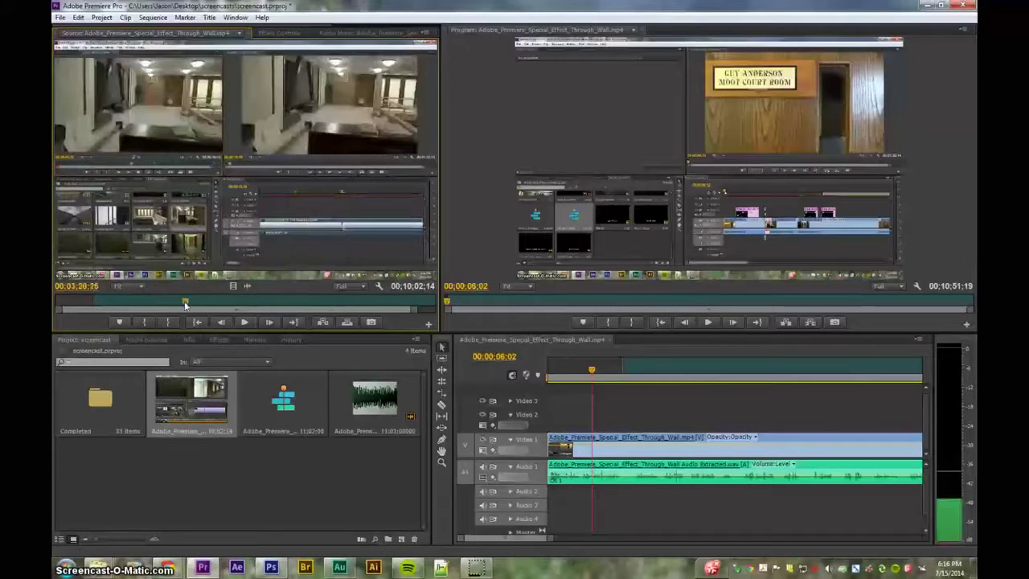
{"action": "key", "text": "o"}
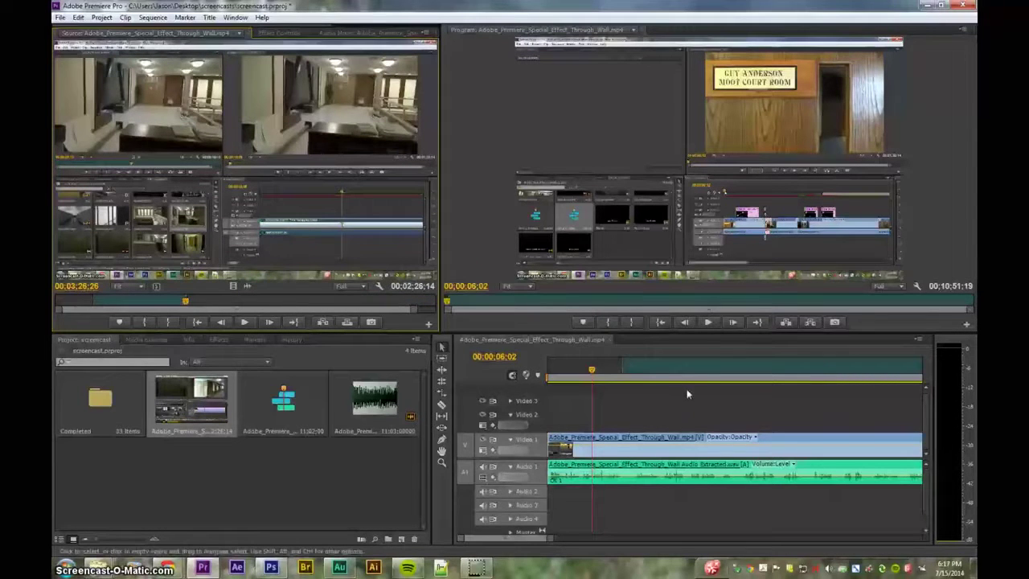
Step: Move the sequence playhead to 00;11;00;18, overwrite the sequence with the marked source segment, and undo the overwrite
{"action": "left_click_drag", "start_coordinate": [593, 372], "coordinate": [780, 376]}
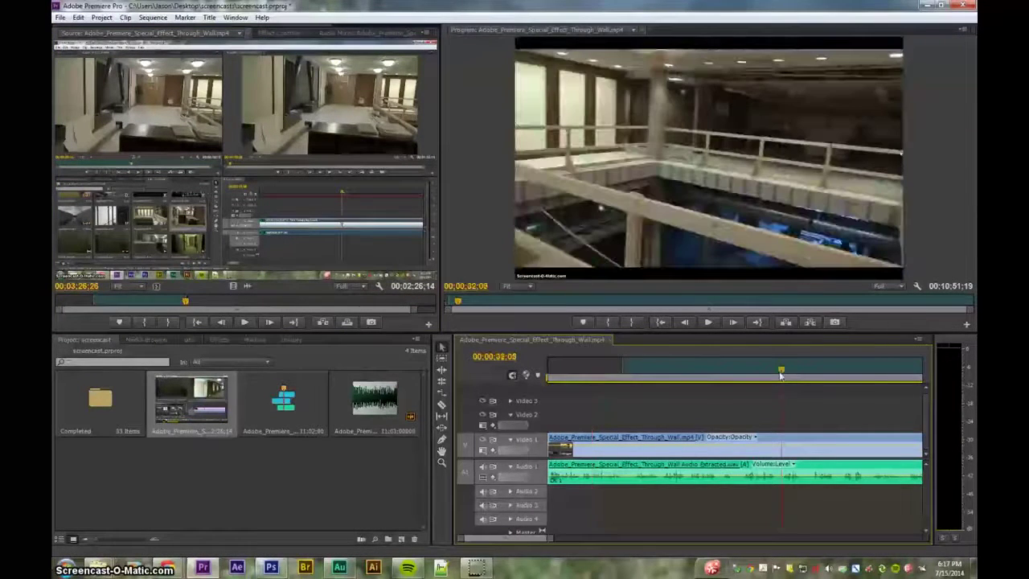
{"action": "key", "text": "minus"}
{"action": "key", "text": "minus"}
{"action": "key", "text": "minus"}
{"action": "key", "text": "minus"}
{"action": "key", "text": "minus"}
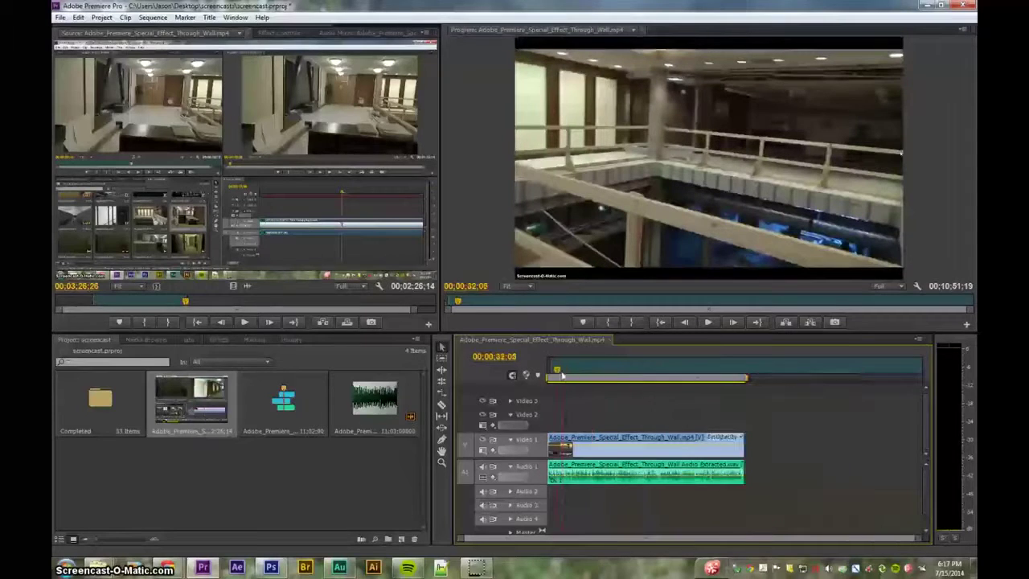
{"action": "left_click", "coordinate": [745, 374]}
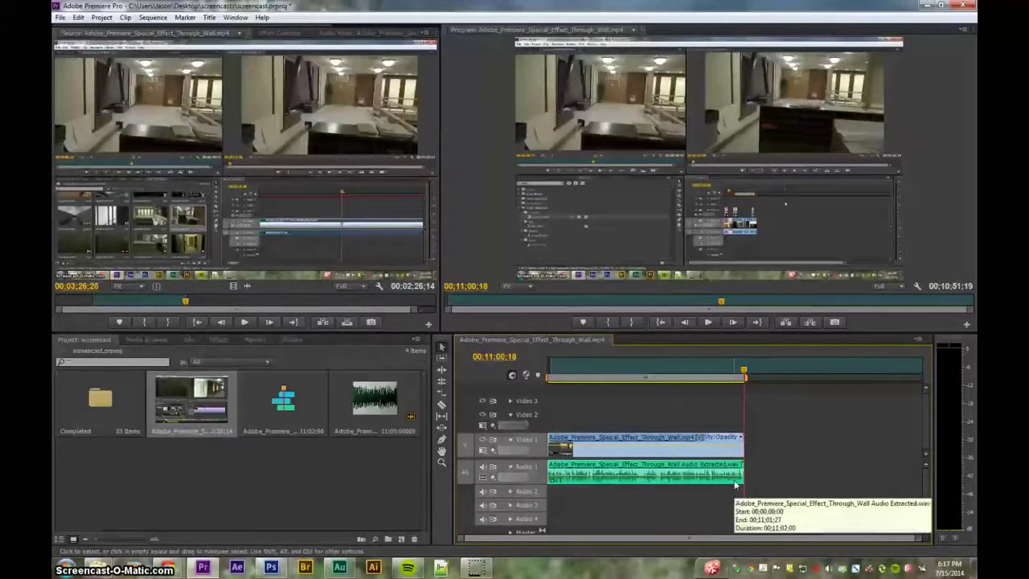
{"action": "key", "text": "ctrl+z"}
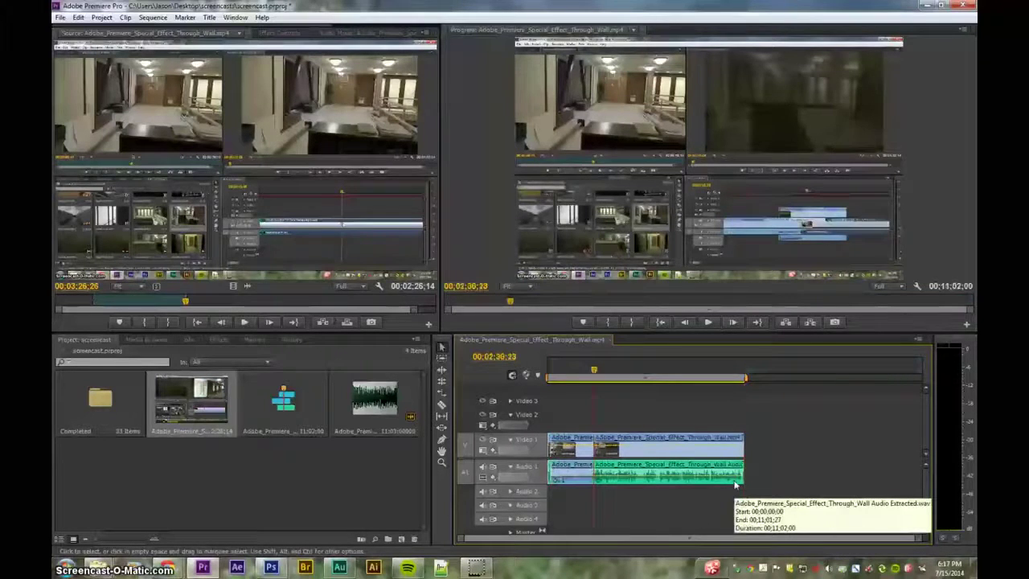
{"action": "key", "text": "ctrl+z"}
Step: Place the playhead at 00;03;30;29, overwrite with the marked source segment again, and undo the edit
{"action": "left_click_drag", "start_coordinate": [563, 372], "coordinate": [750, 375]}
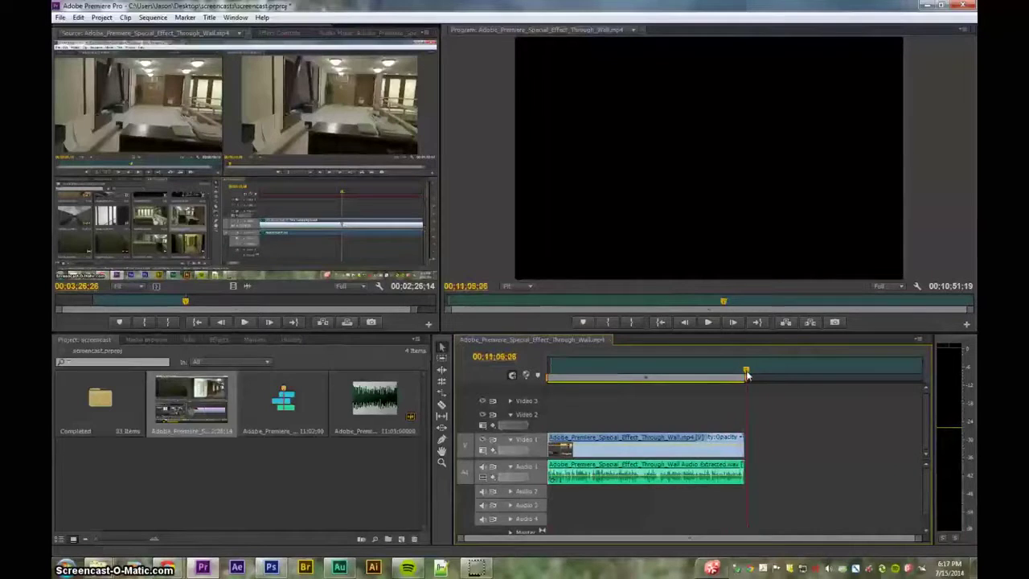
{"action": "left_click", "coordinate": [647, 372]}
{"action": "left_click", "coordinate": [612, 376]}
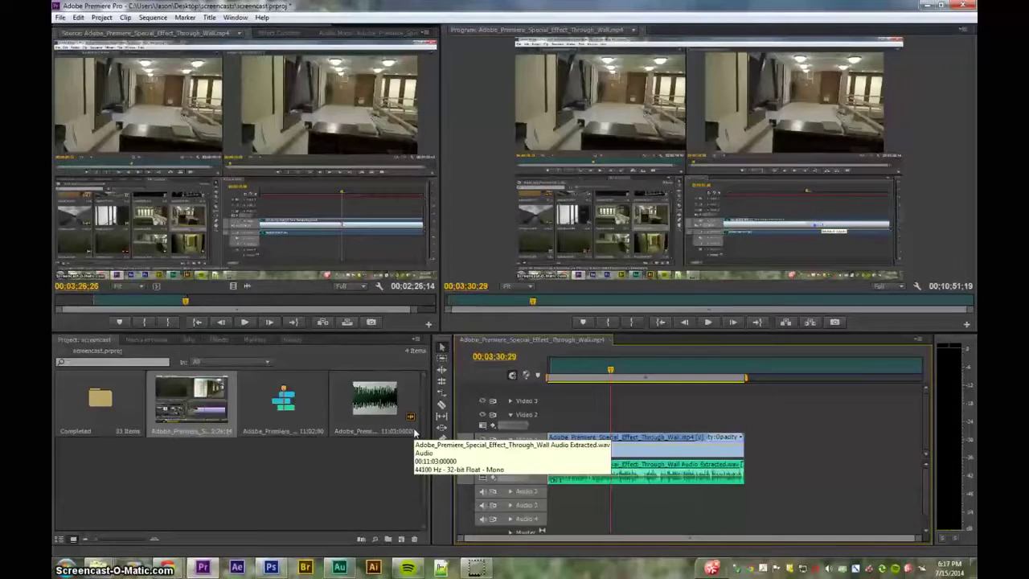
{"action": "left_click", "coordinate": [348, 322]}
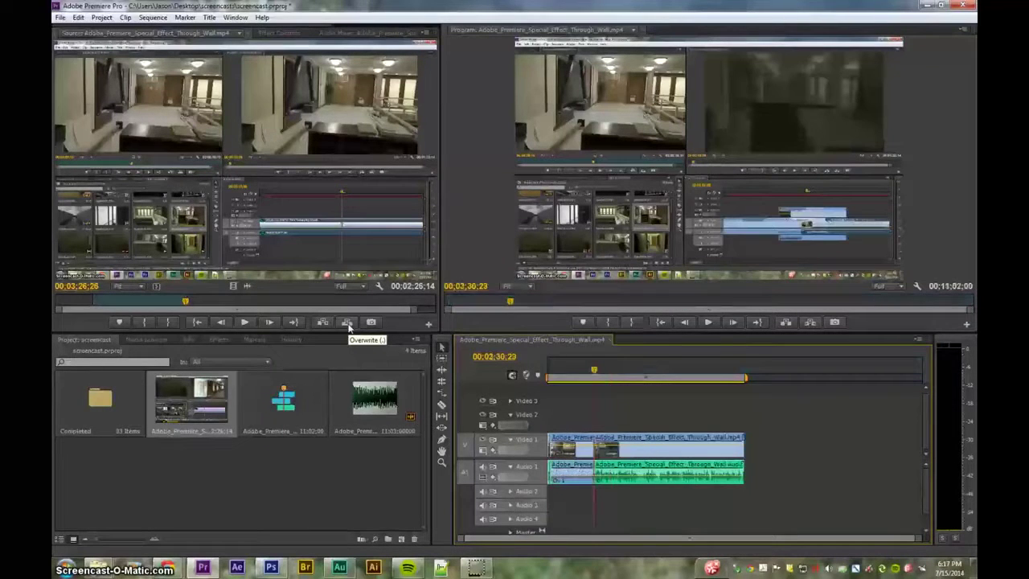
{"action": "key", "text": "ctrl+z"}
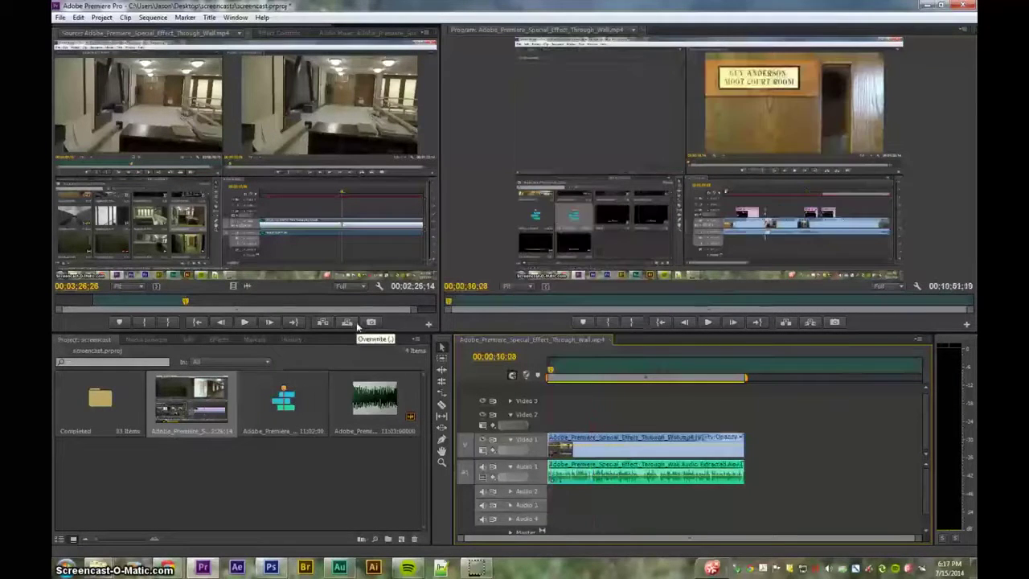
Step: Clear the In and Out points from the Through Wall sequence
{"action": "left_click", "coordinate": [794, 371]}
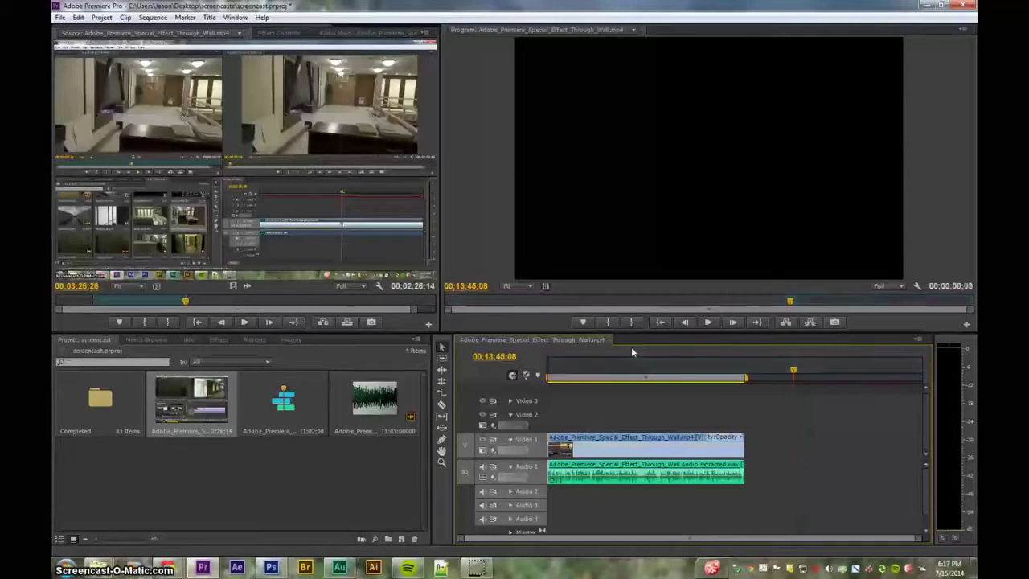
{"action": "left_click", "coordinate": [547, 363]}
{"action": "right_click", "coordinate": [547, 363]}
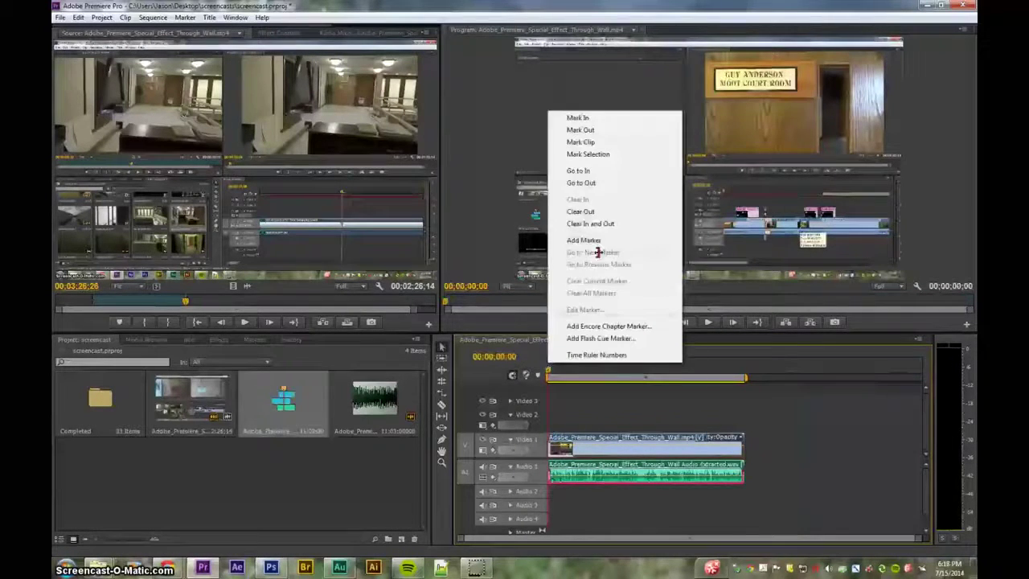
{"action": "left_click", "coordinate": [590, 223]}
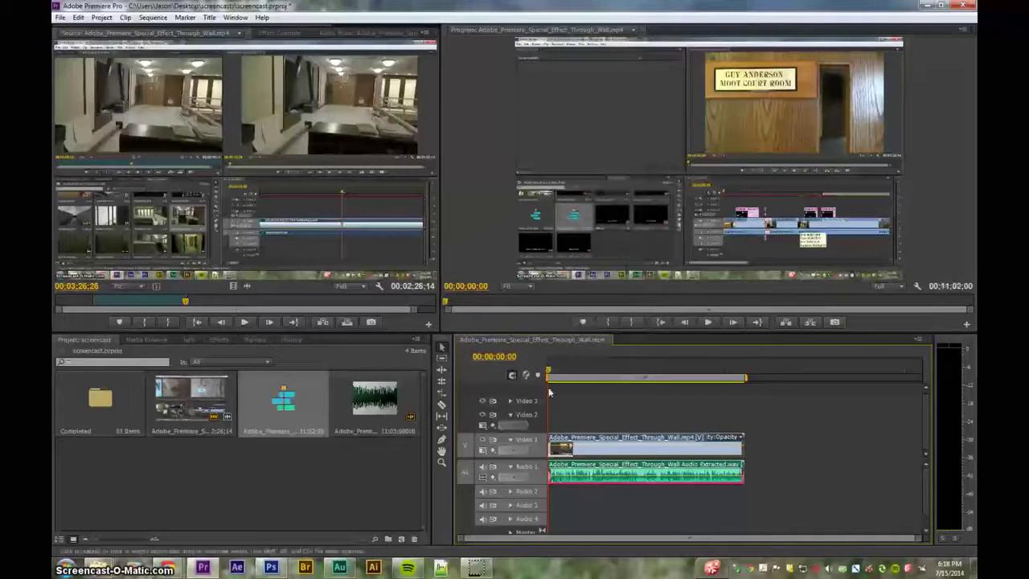
Step: Insert the marked source segment into the sequence at 00;02;42;23, and undo the insert
{"action": "left_click", "coordinate": [596, 374]}
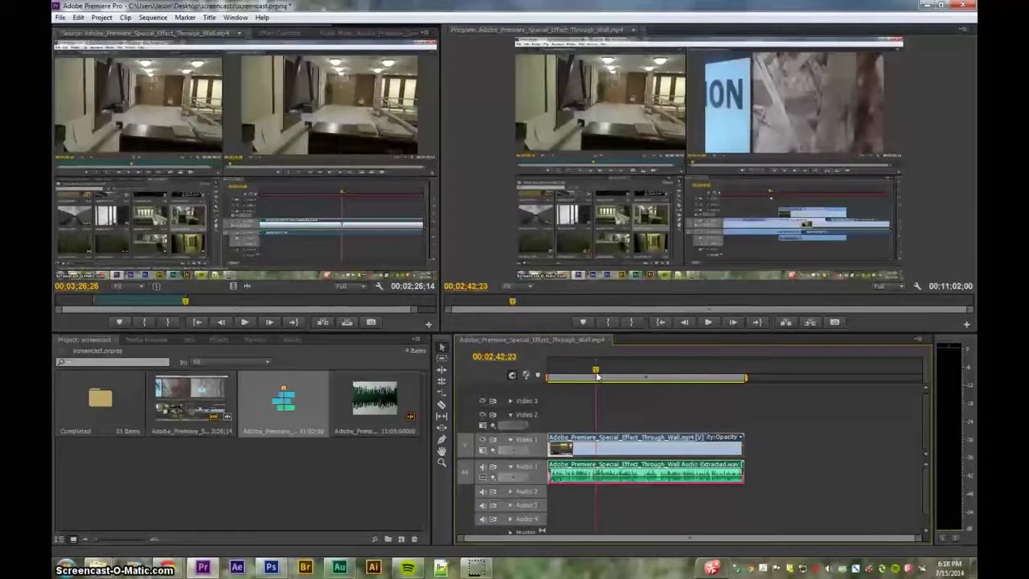
{"action": "key", "text": "comma"}
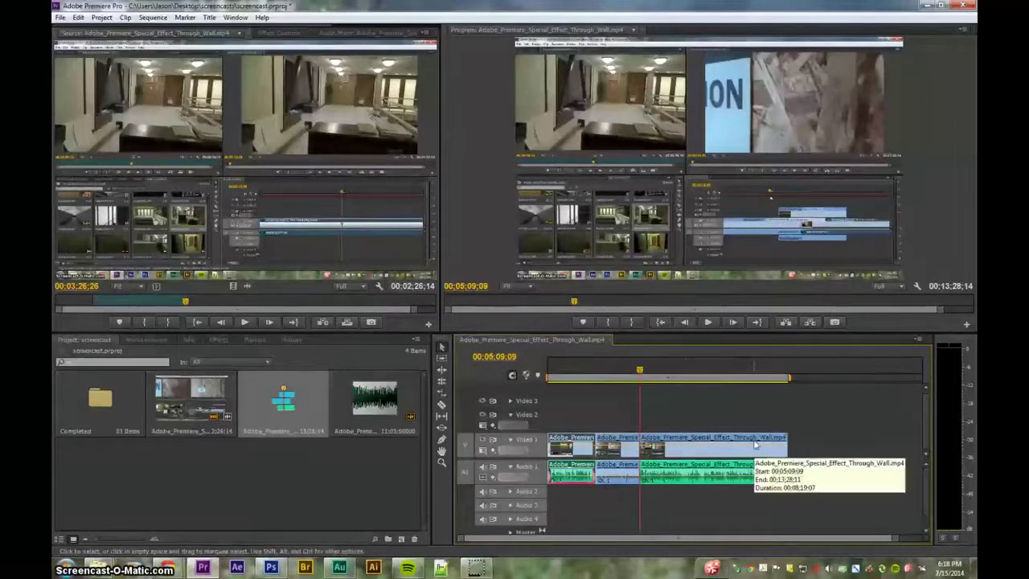
{"action": "key", "text": "ctrl+z"}
{"action": "left_click", "coordinate": [745, 372]}
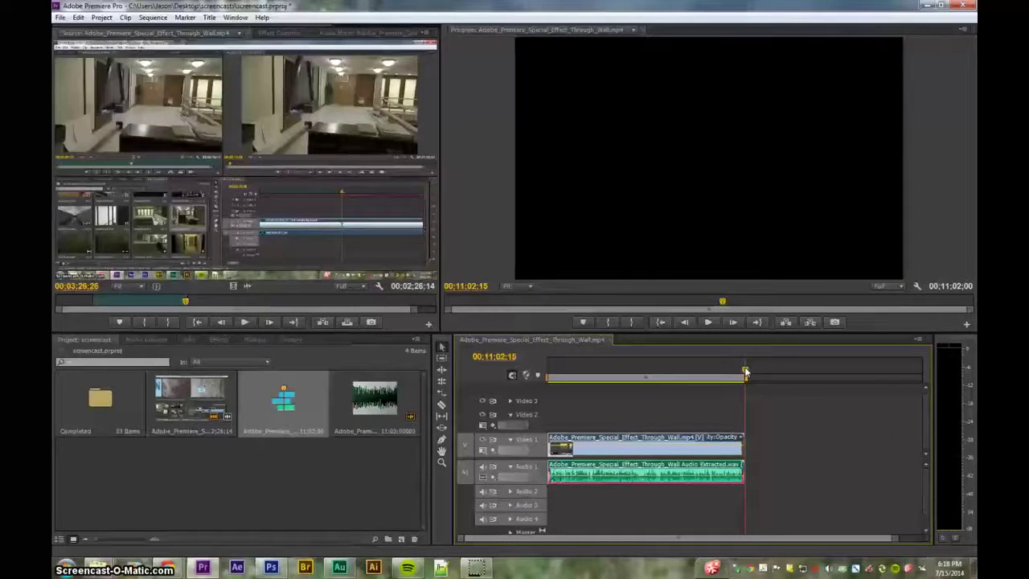
{"action": "left_click_drag", "start_coordinate": [745, 371], "coordinate": [370, 341]}
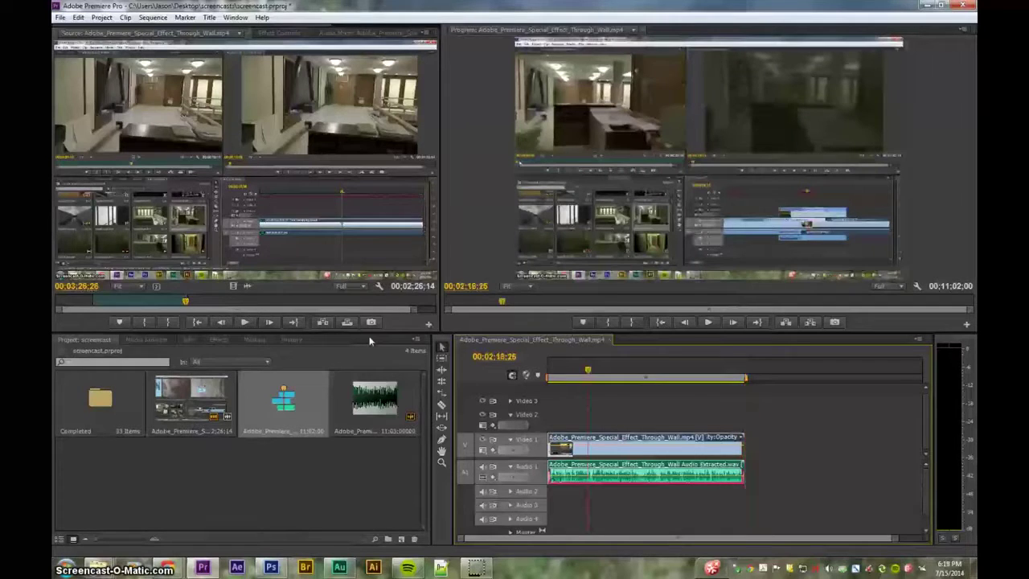
Step: Open the Completed bin and load its 19;02-long camera clip into the Source Monitor
{"action": "left_click", "coordinate": [485, 163]}
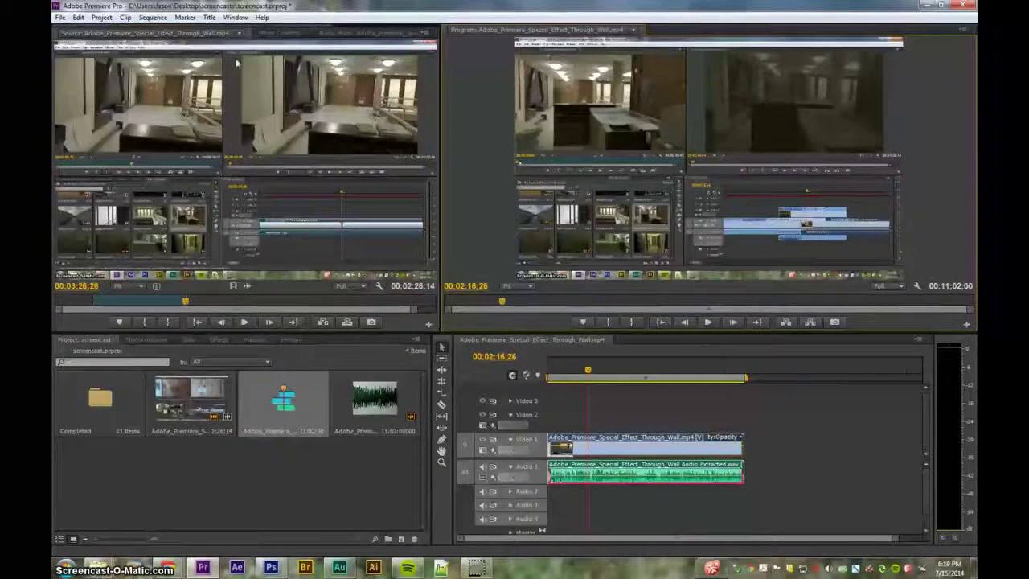
{"action": "left_click", "coordinate": [211, 35]}
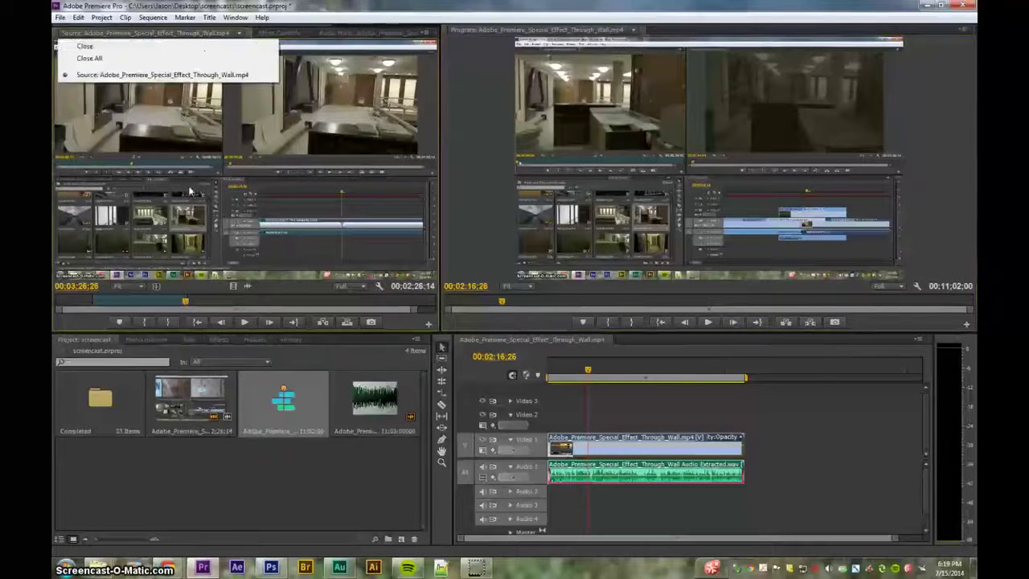
{"action": "left_click", "coordinate": [190, 191]}
{"action": "double_click", "coordinate": [100, 397]}
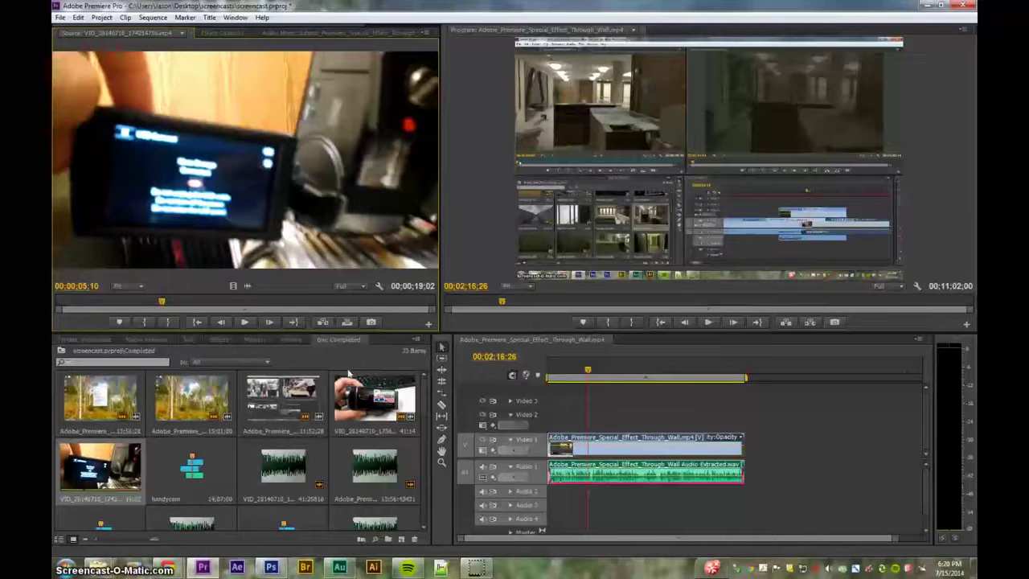
Step: Scrub the sequence time to 00;01;30;20 and magnify the timeline with the Zoom tool
{"action": "left_click_drag", "start_coordinate": [495, 359], "coordinate": [450, 358]}
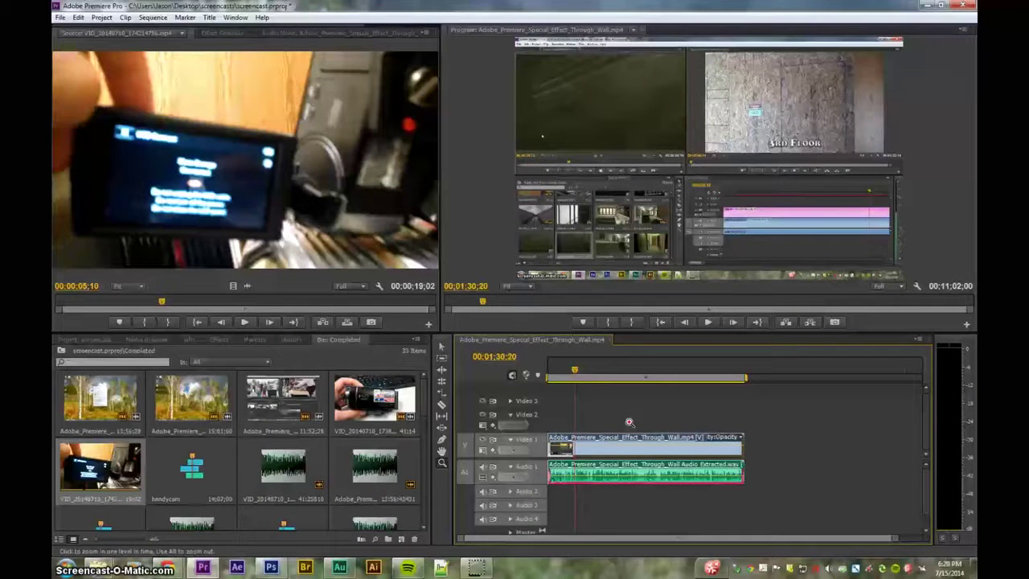
{"action": "left_click", "coordinate": [629, 421]}
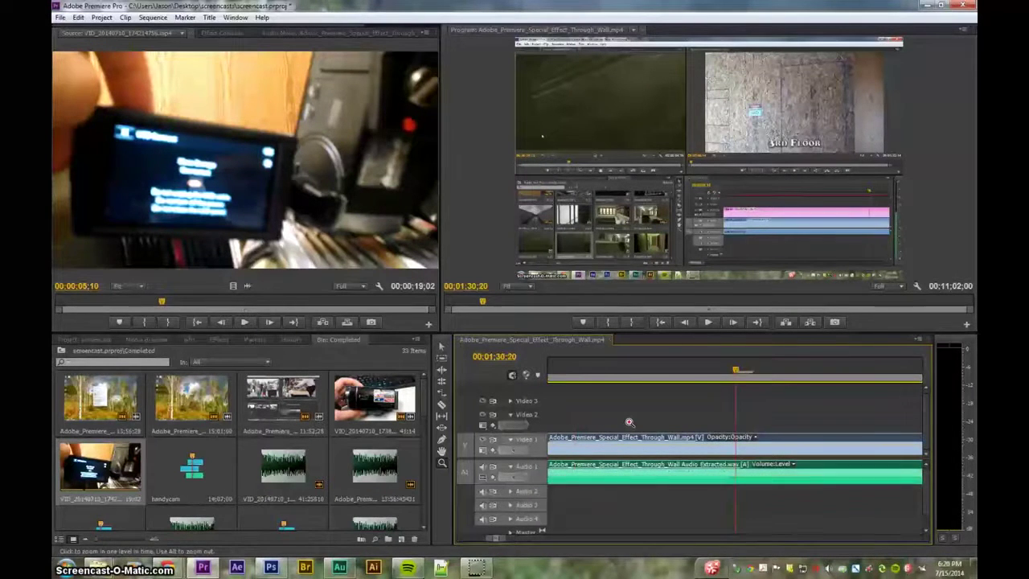
{"action": "left_click", "coordinate": [630, 422]}
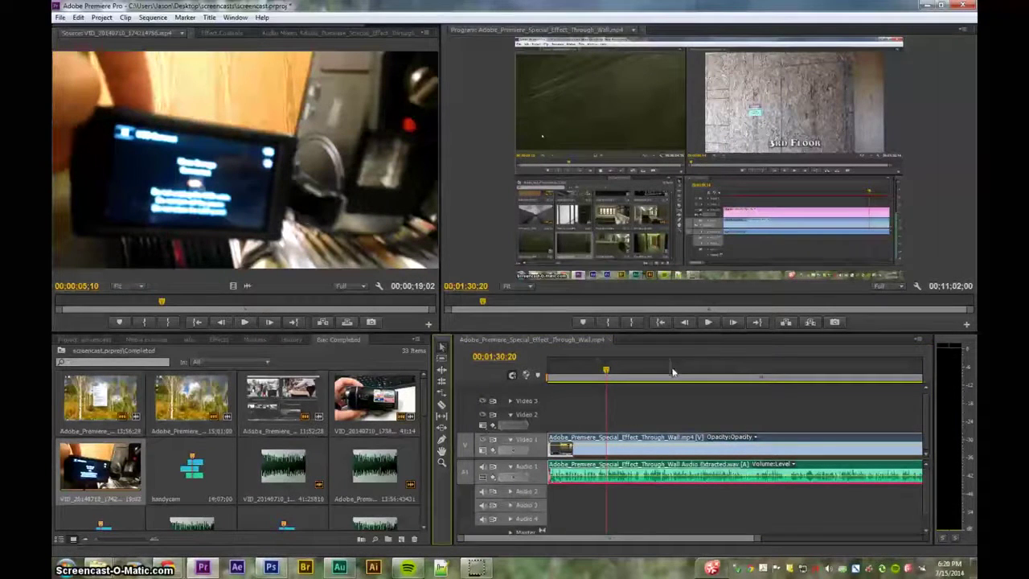
Step: Move the playhead to 00;06;08;18 and zoom the timeline in and back out around it
{"action": "key", "text": "minus"}
{"action": "mouse_move", "coordinate": [673, 372]}
{"action": "left_mouse_down"}
{"action": "mouse_move", "coordinate": [618, 367]}
{"action": "mouse_move", "coordinate": [665, 373]}
{"action": "left_mouse_up"}
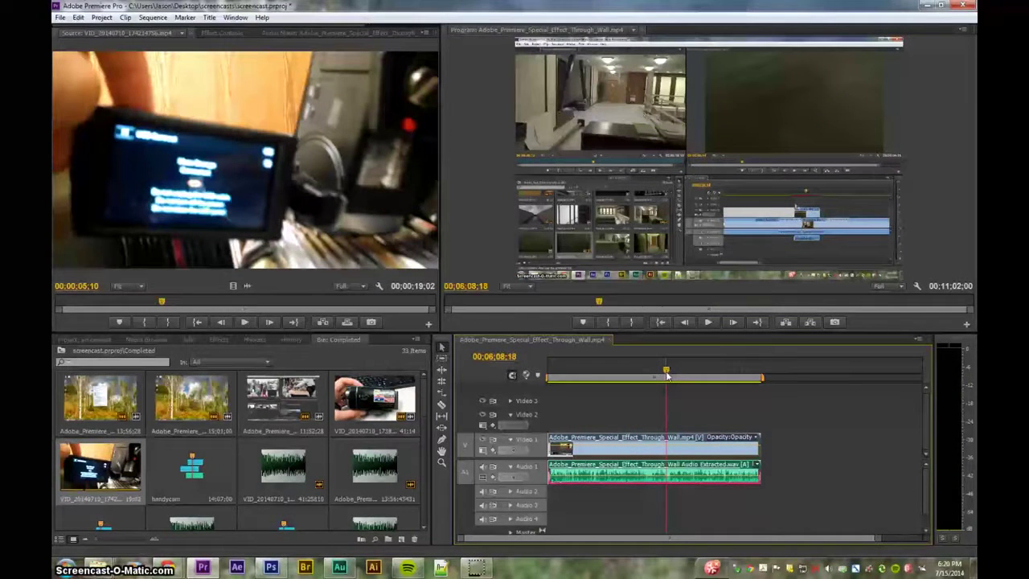
{"action": "key", "text": "equal"}
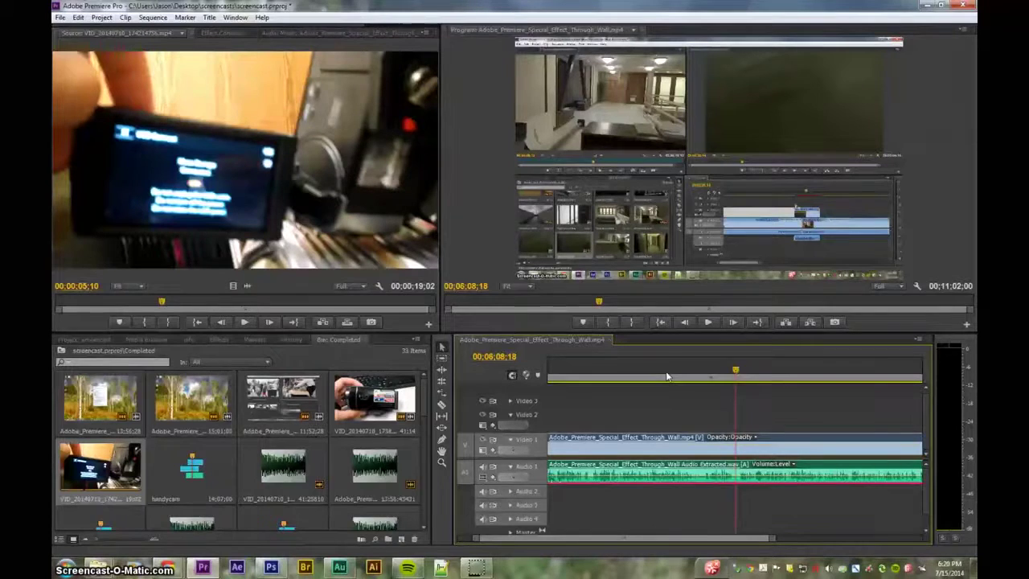
{"action": "key", "text": "minus"}
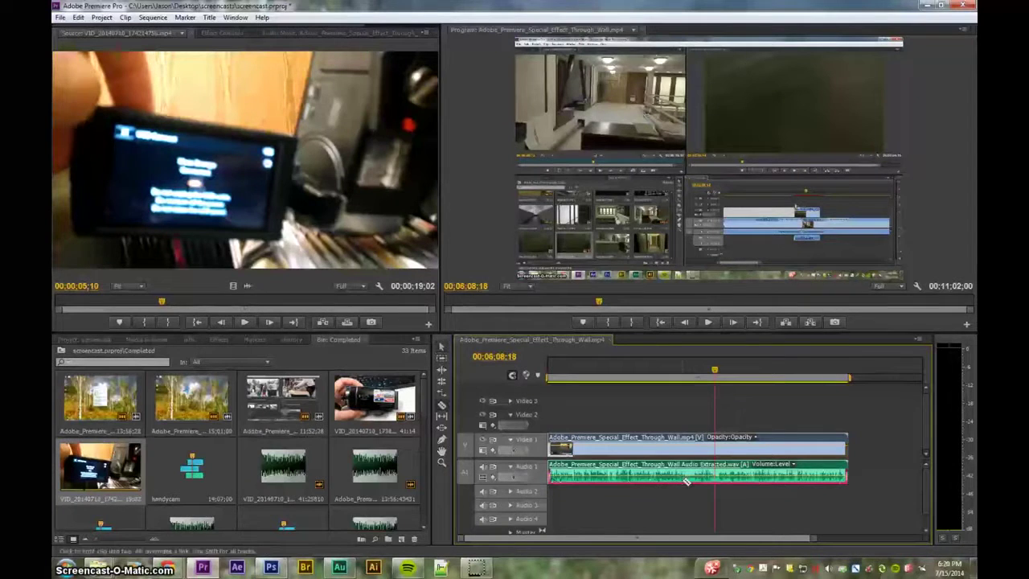
Step: Split the Through Wall clips at 00;06;08;18 with the Razor tool and undo the cut, trying it twice
{"action": "key", "text": "c"}
{"action": "left_click", "coordinate": [714, 449]}
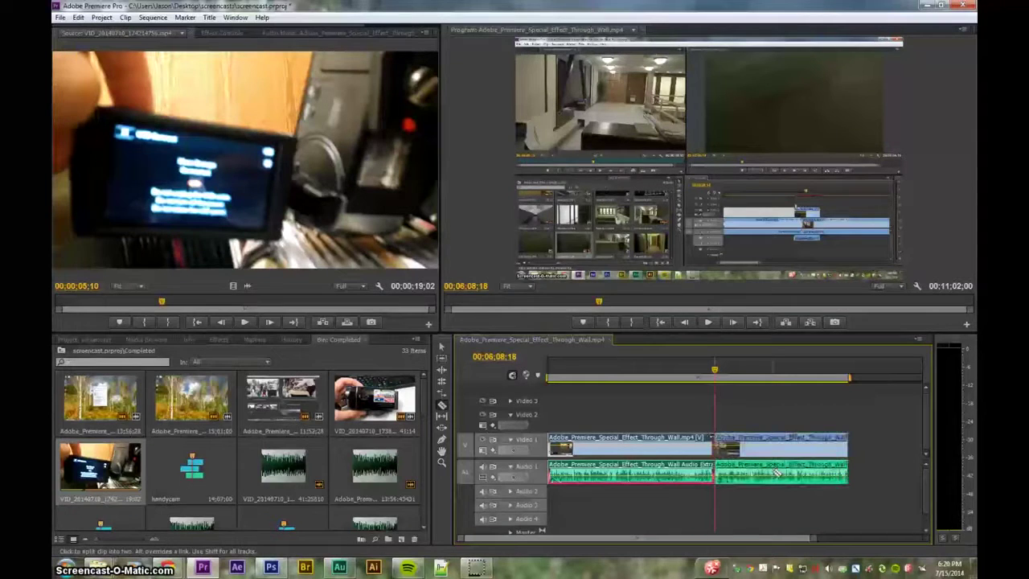
{"action": "key", "text": "ctrl+z"}
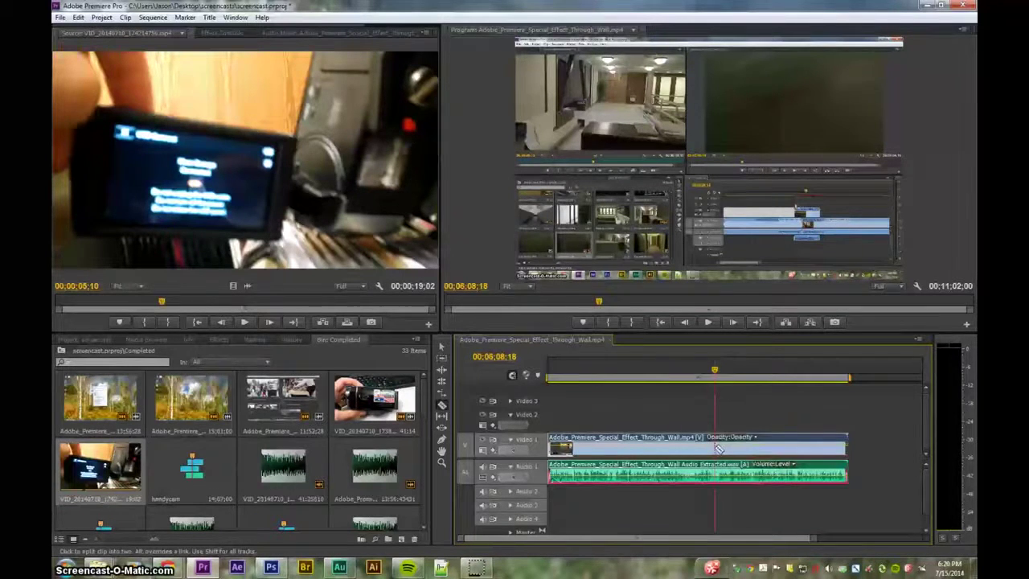
{"action": "left_click", "coordinate": [716, 449]}
{"action": "key", "text": "ctrl+z"}
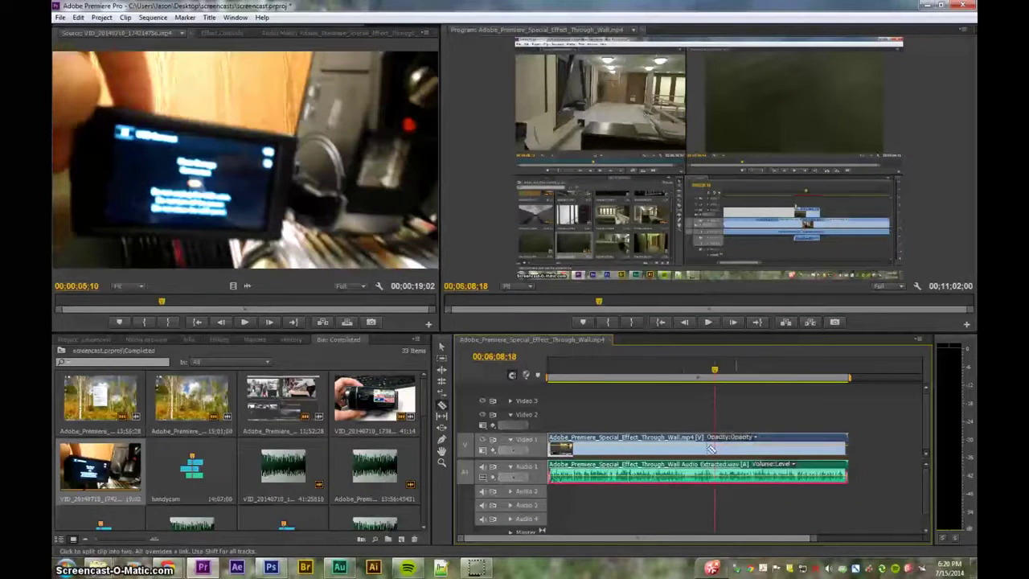
Step: Try Razor cuts on the Video 1 clip at two points, after and before the playhead, undoing each cut
{"action": "left_click", "coordinate": [801, 447]}
{"action": "key", "text": "ctrl+z"}
{"action": "left_click", "coordinate": [642, 447]}
{"action": "key", "text": "ctrl+z"}
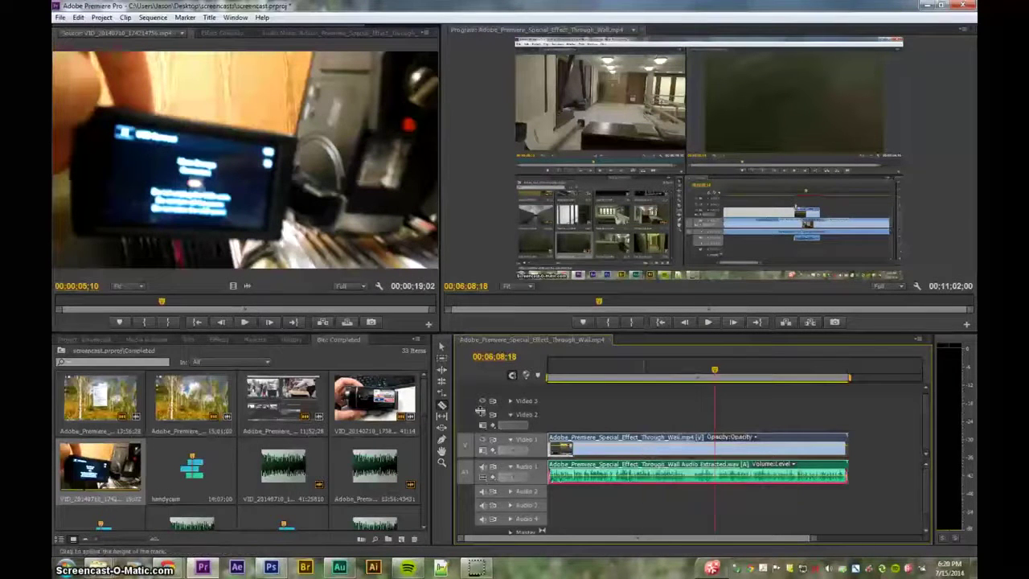
Step: Switch back to the Selection tool and close the Completed bin to return to the main project contents
{"action": "left_click", "coordinate": [441, 354]}
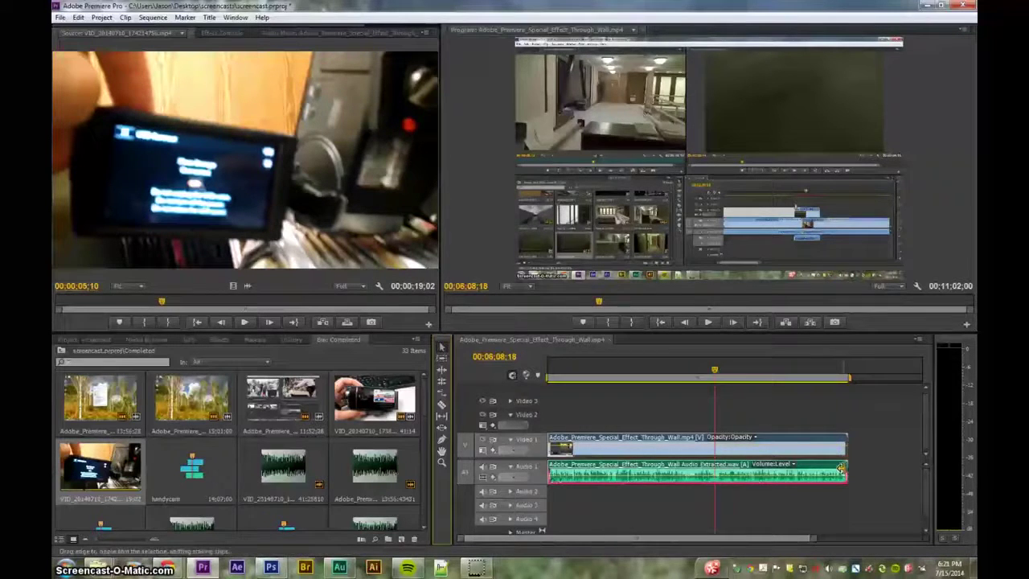
{"action": "left_click", "coordinate": [362, 345]}
{"action": "left_click", "coordinate": [95, 341]}
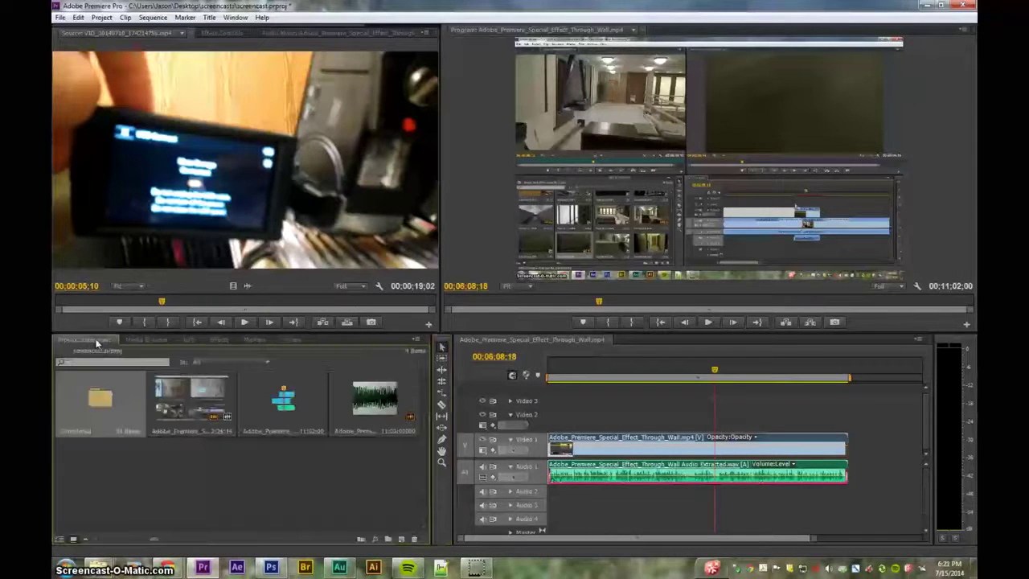
Step: Create a new title with the default video settings and name, and set its title type to Roll
{"action": "key", "text": "ctrl+t"}
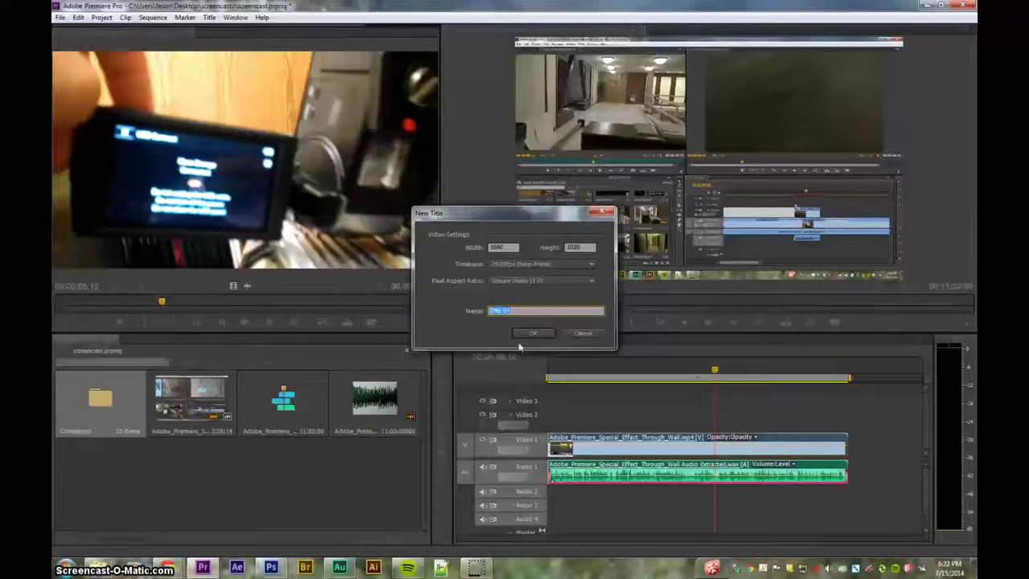
{"action": "left_click", "coordinate": [551, 333]}
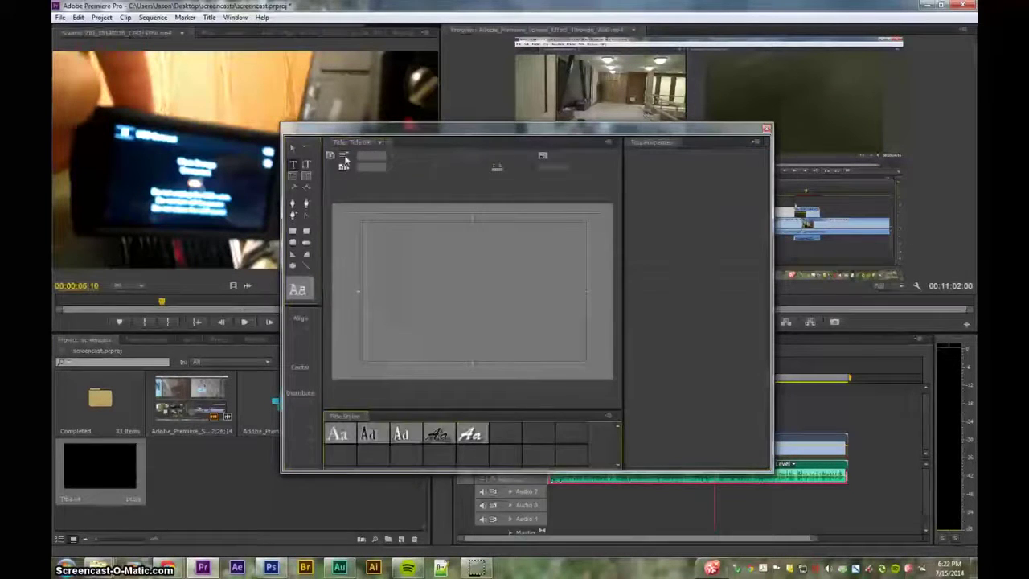
{"action": "left_click", "coordinate": [344, 159]}
{"action": "left_click", "coordinate": [444, 255]}
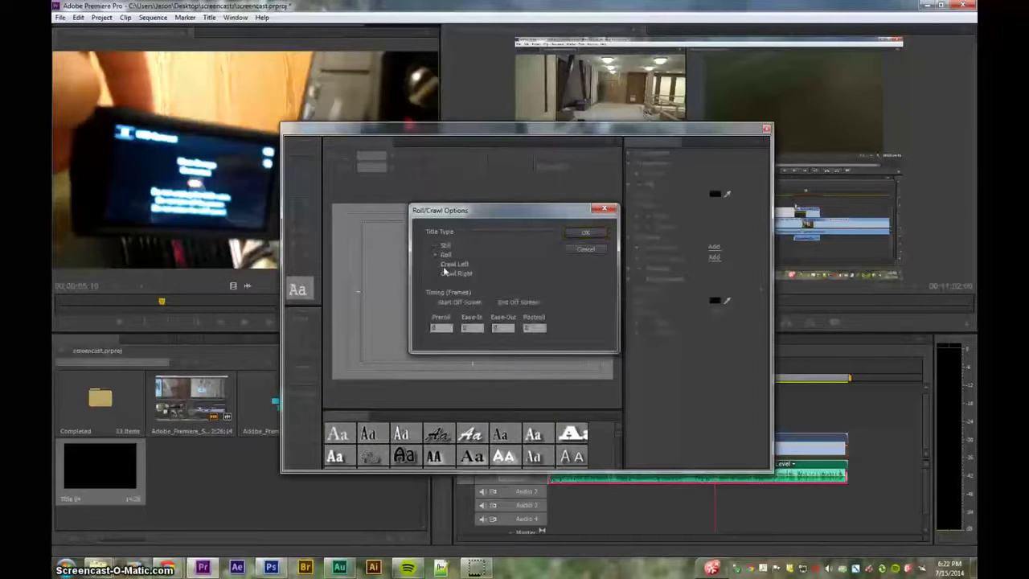
{"action": "left_click", "coordinate": [584, 233]}
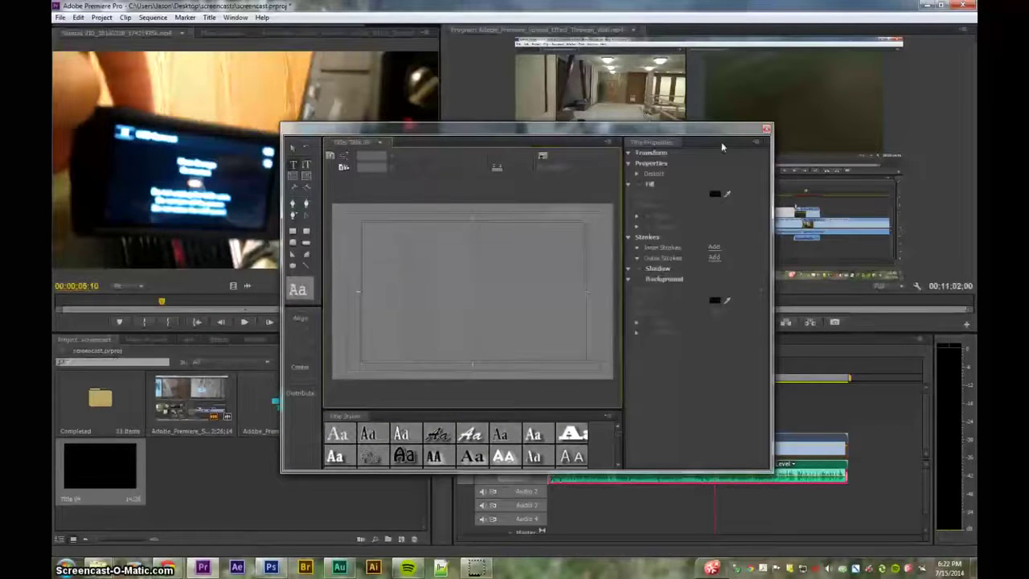
Step: Close the title editor and delete the new title from the project
{"action": "left_click", "coordinate": [765, 130]}
{"action": "left_click", "coordinate": [101, 471]}
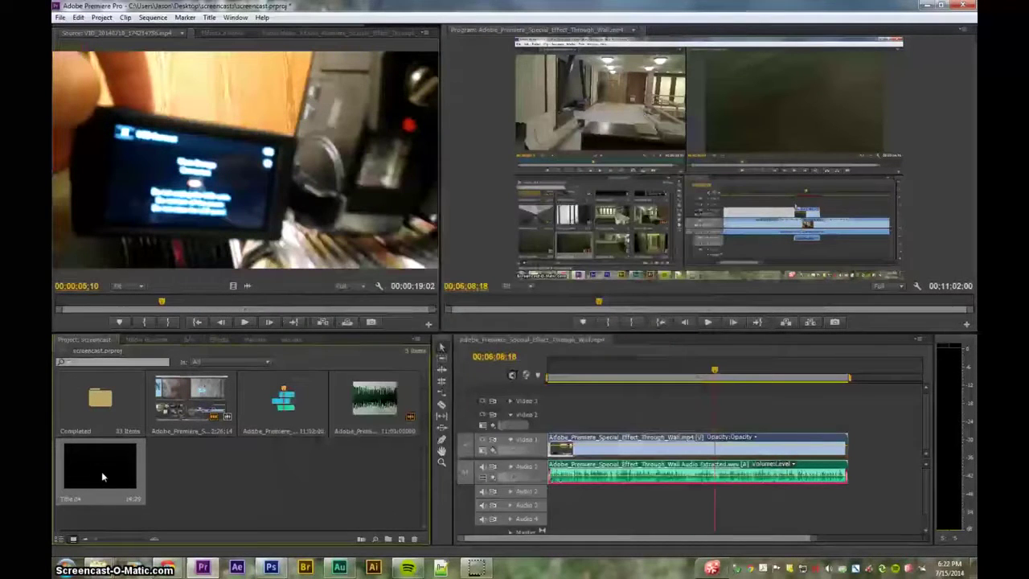
{"action": "key", "text": "Delete"}
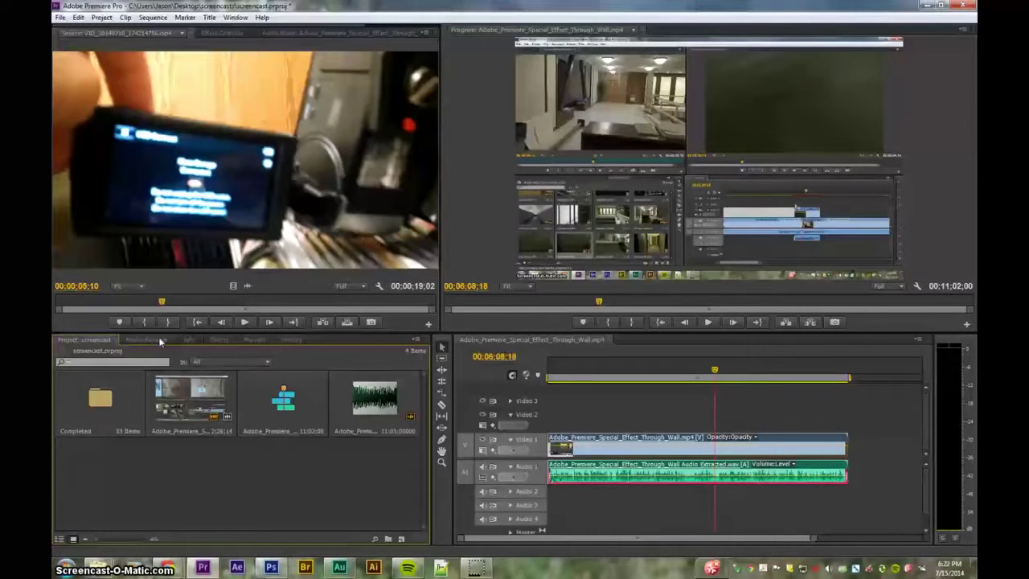
Step: Cycle through the panels grouped with the Project panel and those grouped with the Source Monitor, including Effects and Metadata
{"action": "scroll", "coordinate": [160, 342], "scroll_direction": "down", "scroll_amount": 4}
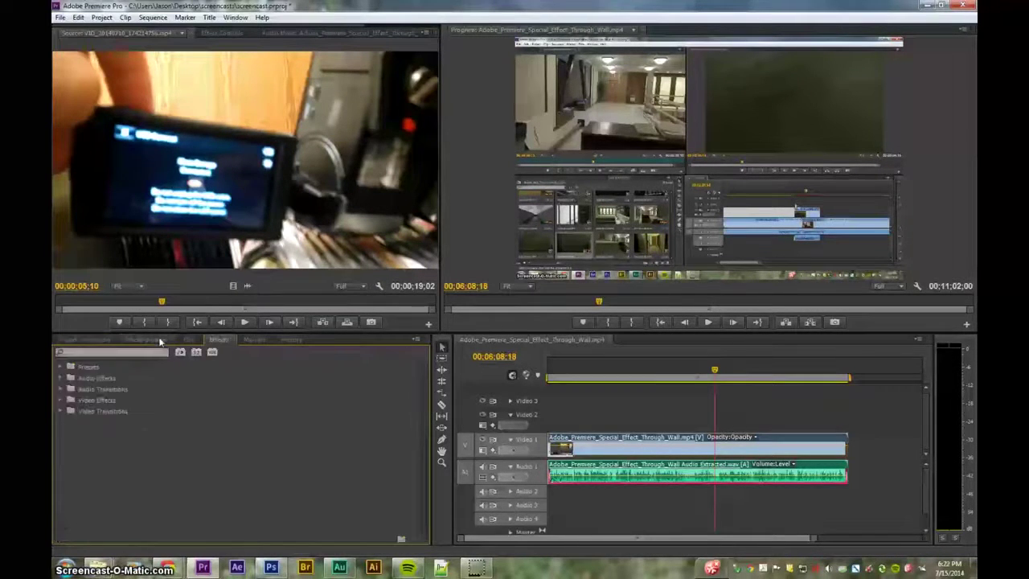
{"action": "scroll", "coordinate": [160, 342], "scroll_direction": "up", "scroll_amount": 4}
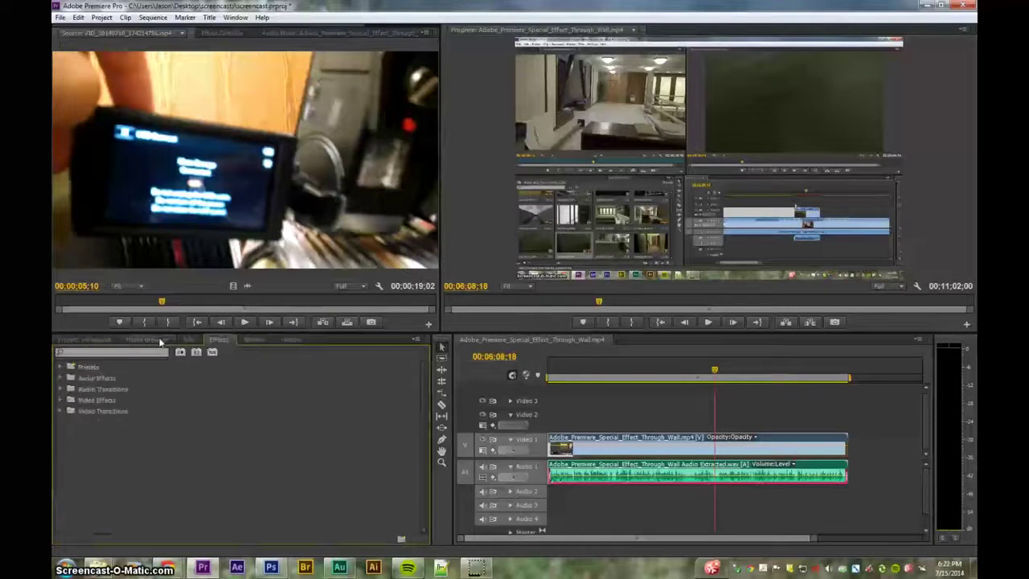
{"action": "scroll", "coordinate": [162, 32], "scroll_direction": "down", "scroll_amount": 3}
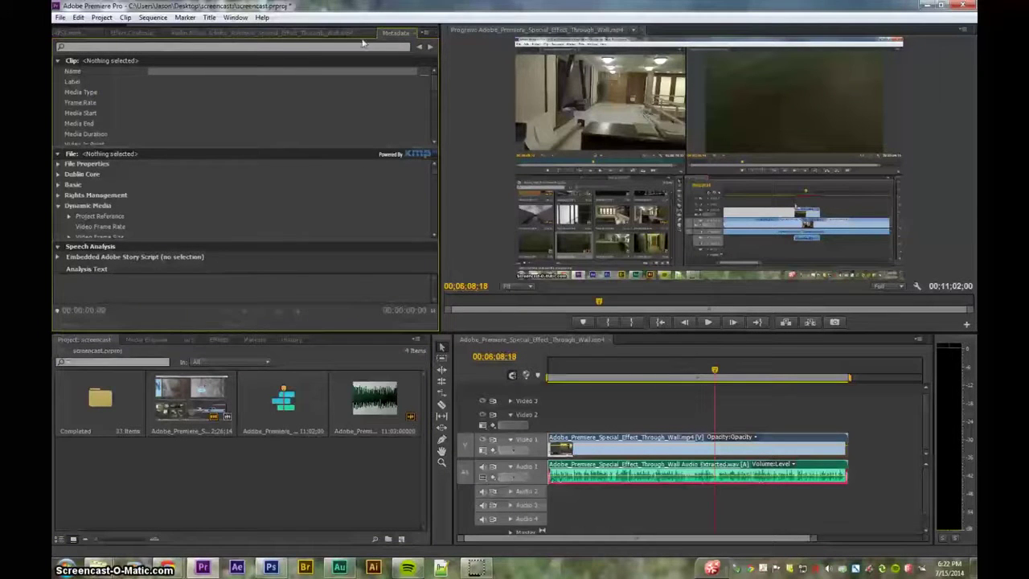
{"action": "scroll", "coordinate": [310, 36], "scroll_direction": "up", "scroll_amount": 3}
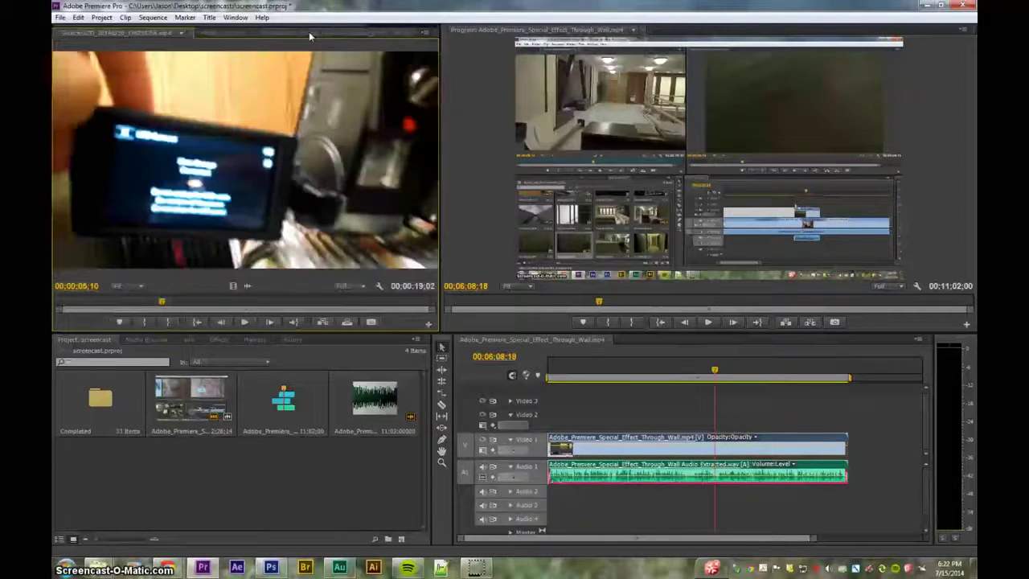
{"action": "scroll", "coordinate": [309, 35], "scroll_direction": "down", "scroll_amount": 1}
{"action": "scroll", "coordinate": [308, 32], "scroll_direction": "down", "scroll_amount": 2}
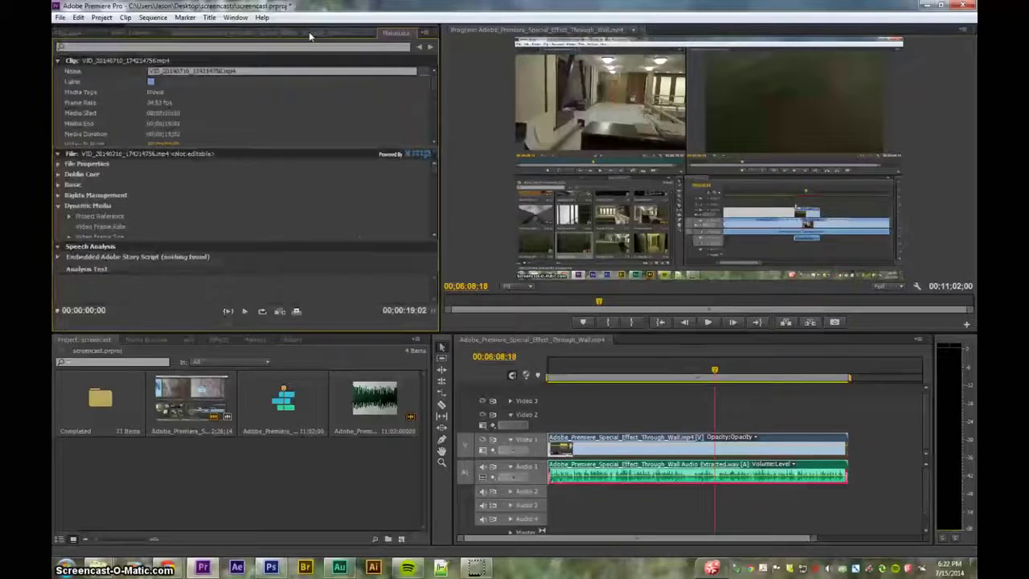
{"action": "scroll", "coordinate": [308, 32], "scroll_direction": "up", "scroll_amount": 2}
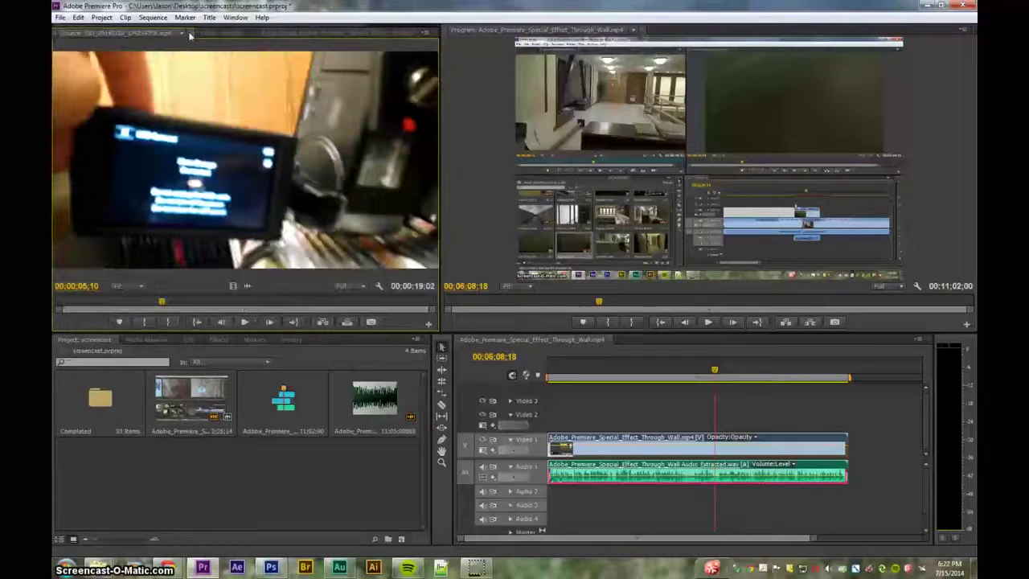
Step: Close the Source Monitor, Effect Controls and Audio Mixer panels, and look over the list of available panels
{"action": "left_click", "coordinate": [188, 34]}
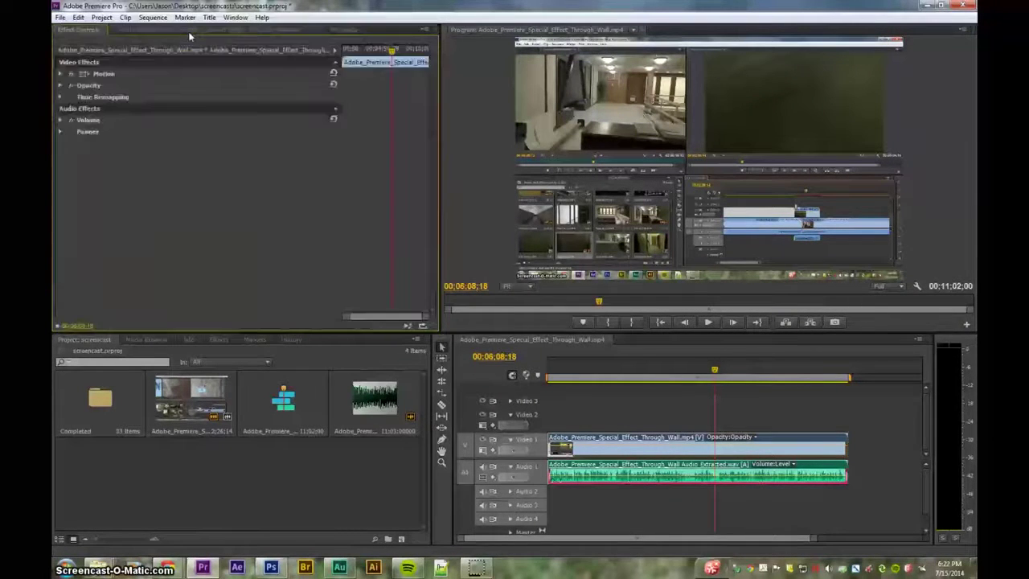
{"action": "left_click", "coordinate": [103, 29]}
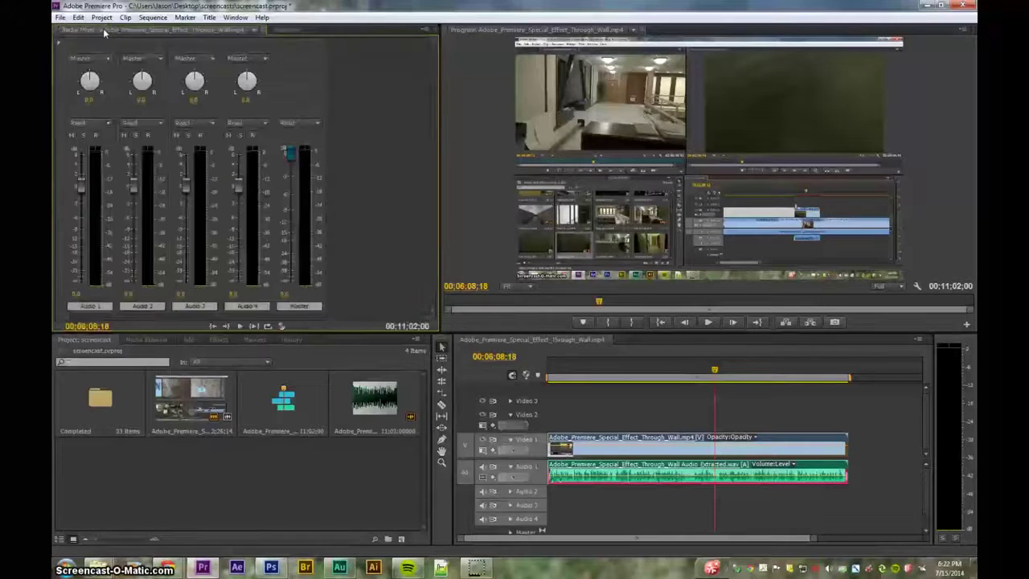
{"action": "left_click", "coordinate": [254, 30]}
{"action": "left_click", "coordinate": [236, 18]}
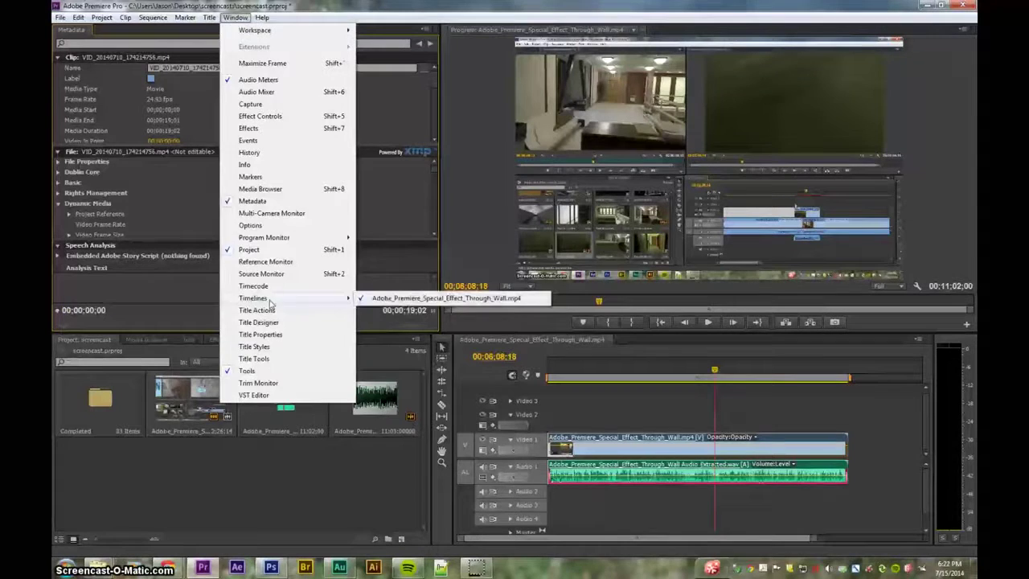
{"action": "left_click", "coordinate": [156, 478]}
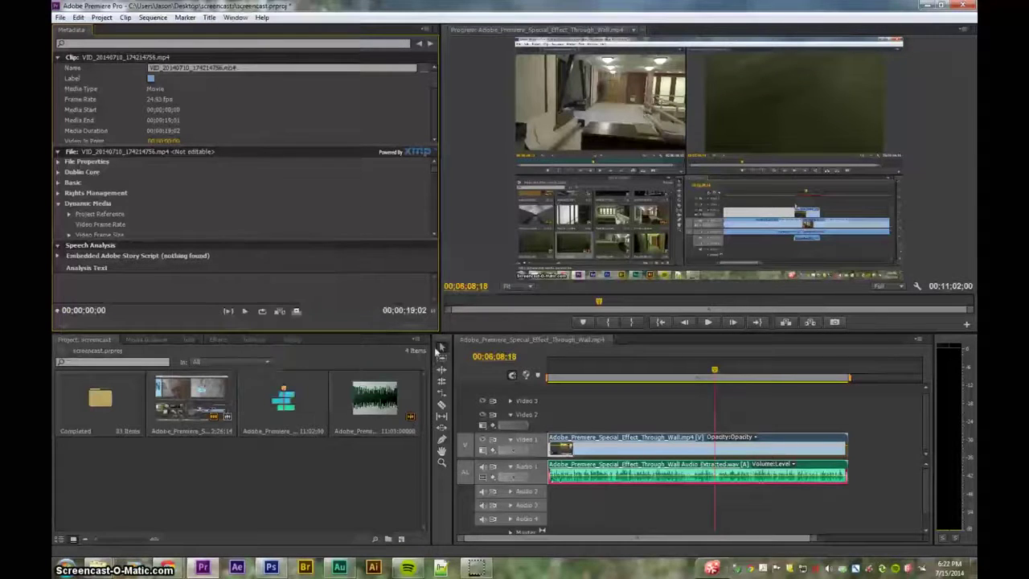
Step: Close the History, Markers, Effects, Info, Media Browser and Project panels
{"action": "left_click", "coordinate": [292, 339]}
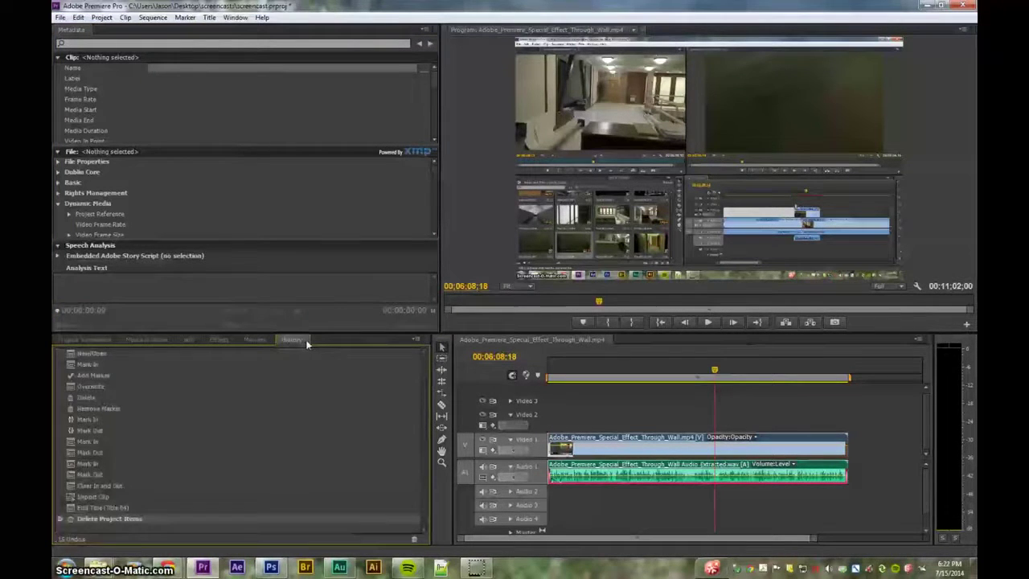
{"action": "left_click", "coordinate": [306, 344]}
{"action": "left_click", "coordinate": [272, 339]}
{"action": "left_click", "coordinate": [235, 344]}
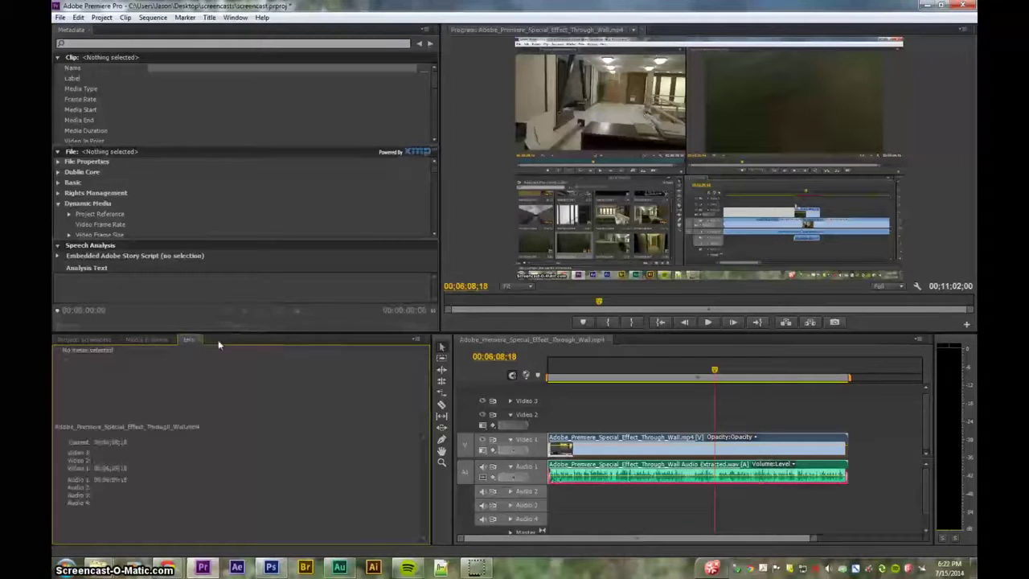
{"action": "left_click", "coordinate": [199, 341]}
{"action": "left_click", "coordinate": [160, 340]}
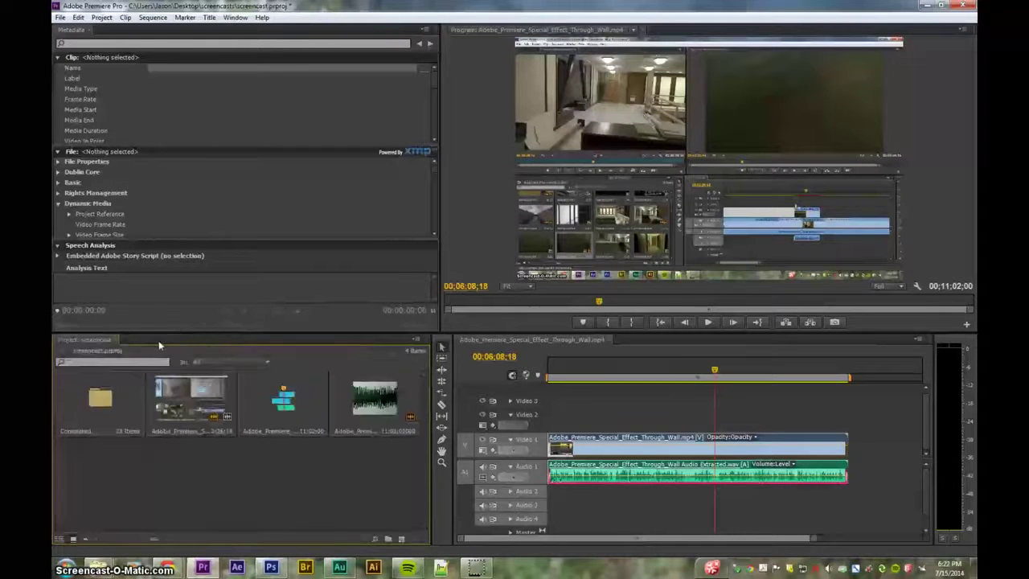
{"action": "left_click", "coordinate": [114, 340]}
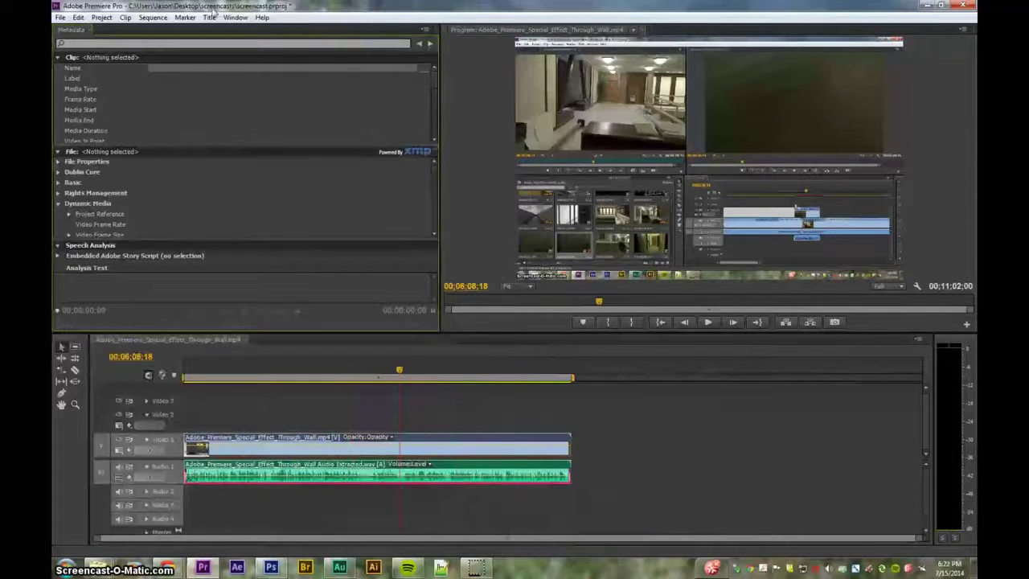
Step: Reset the current Editing workspace to its original layout
{"action": "left_click", "coordinate": [235, 17]}
{"action": "mouse_move", "coordinate": [276, 34]}
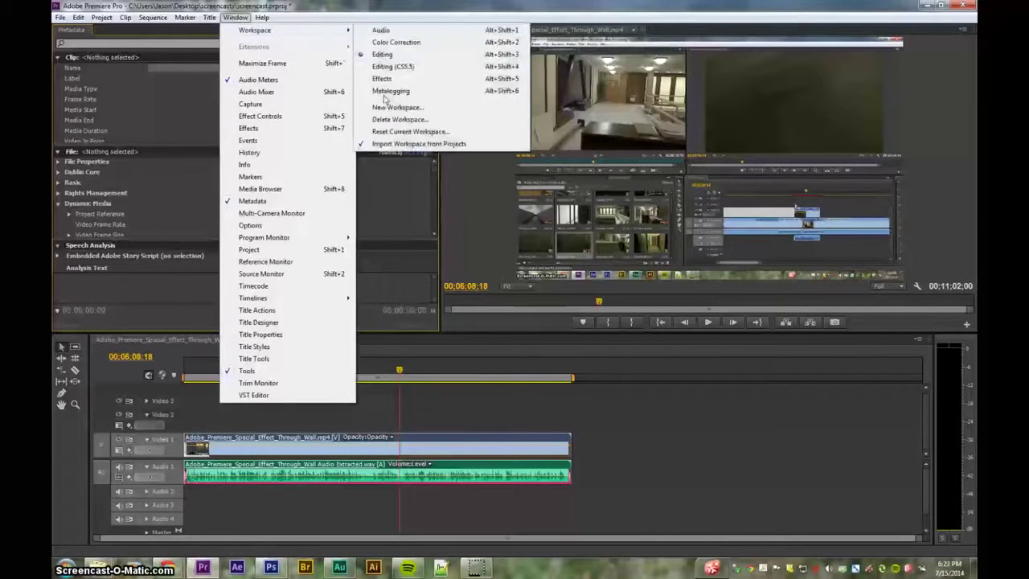
{"action": "left_click", "coordinate": [402, 135]}
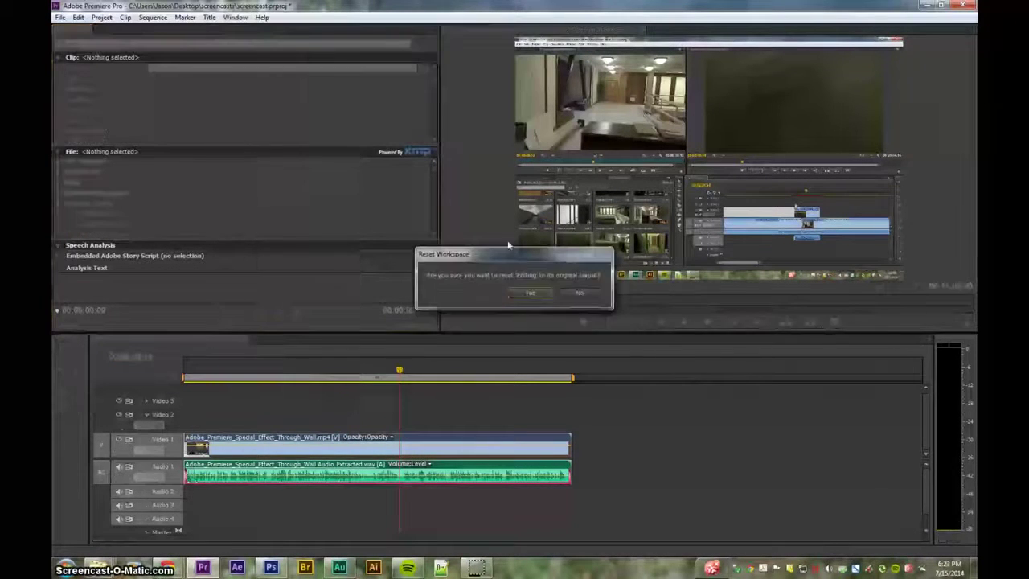
{"action": "left_click", "coordinate": [547, 291]}
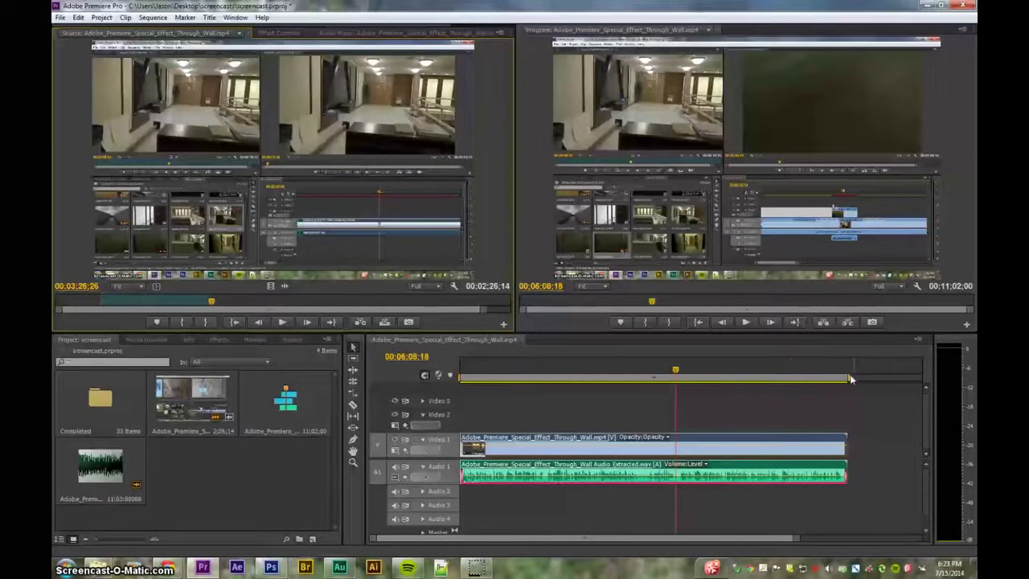
Step: Move the playhead to 00;05;46;02 and, after stretching the work area back once, shorten it to about 00;01;18;29 from the sequence start
{"action": "left_click_drag", "start_coordinate": [849, 377], "coordinate": [496, 393]}
{"action": "left_click_drag", "start_coordinate": [675, 373], "coordinate": [662, 380]}
{"action": "left_click_drag", "start_coordinate": [488, 381], "coordinate": [847, 379]}
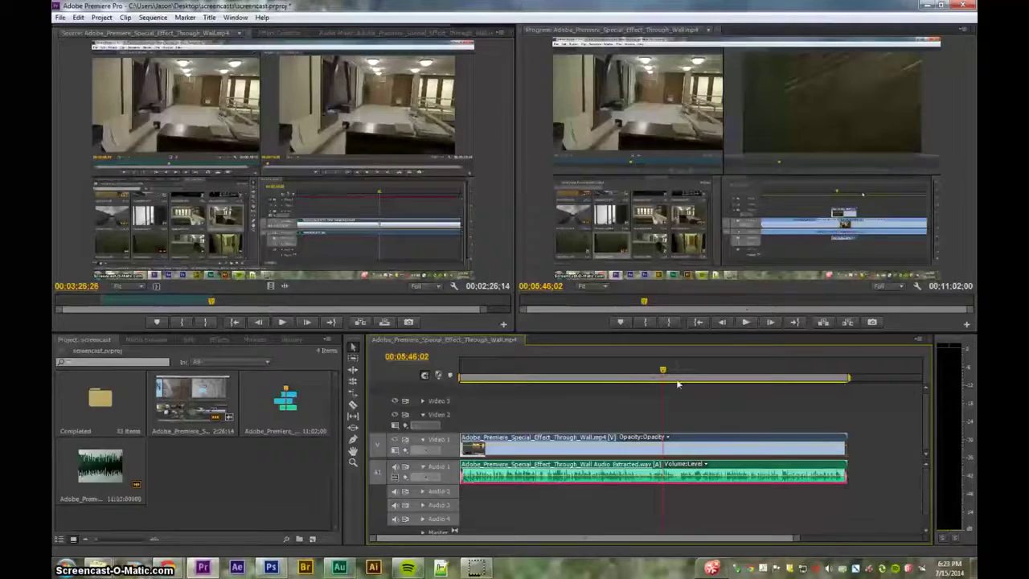
{"action": "left_click_drag", "start_coordinate": [847, 381], "coordinate": [507, 389]}
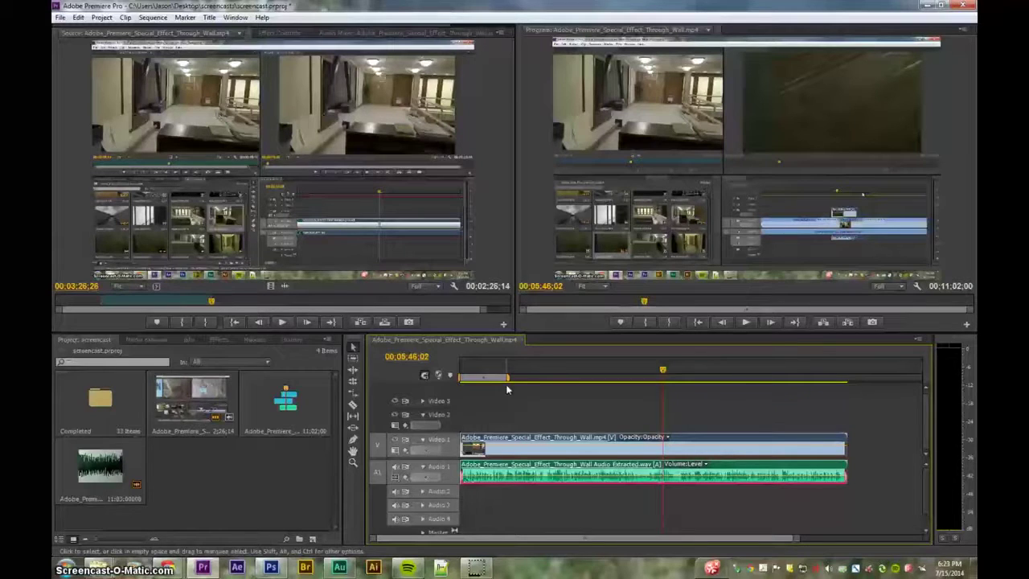
Step: Open the sequence's export settings, set the source range to Entire Sequence and preview the frame at 00;09;42;12
{"action": "key", "text": "ctrl+m"}
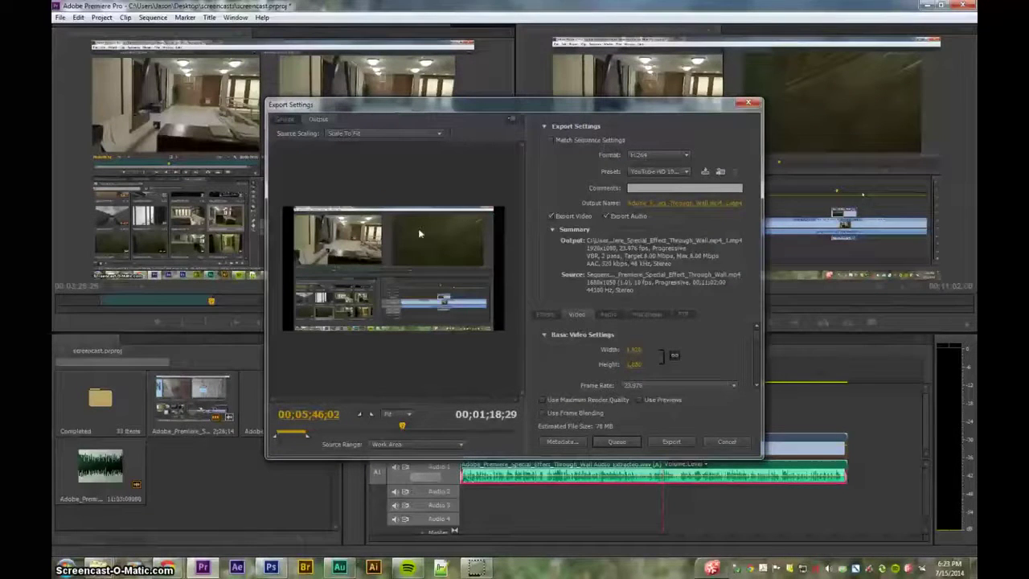
{"action": "left_click", "coordinate": [408, 445]}
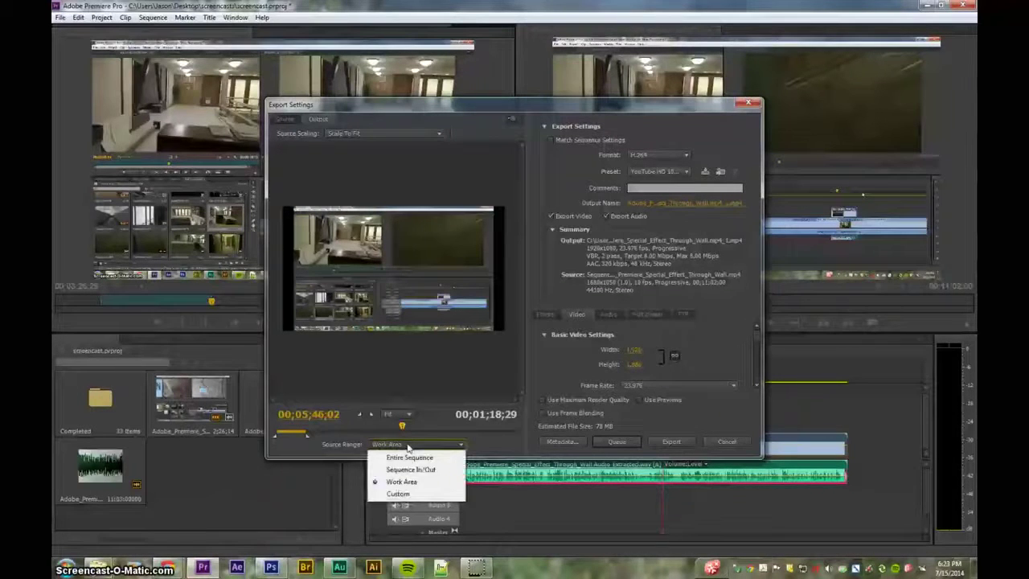
{"action": "left_click", "coordinate": [409, 457]}
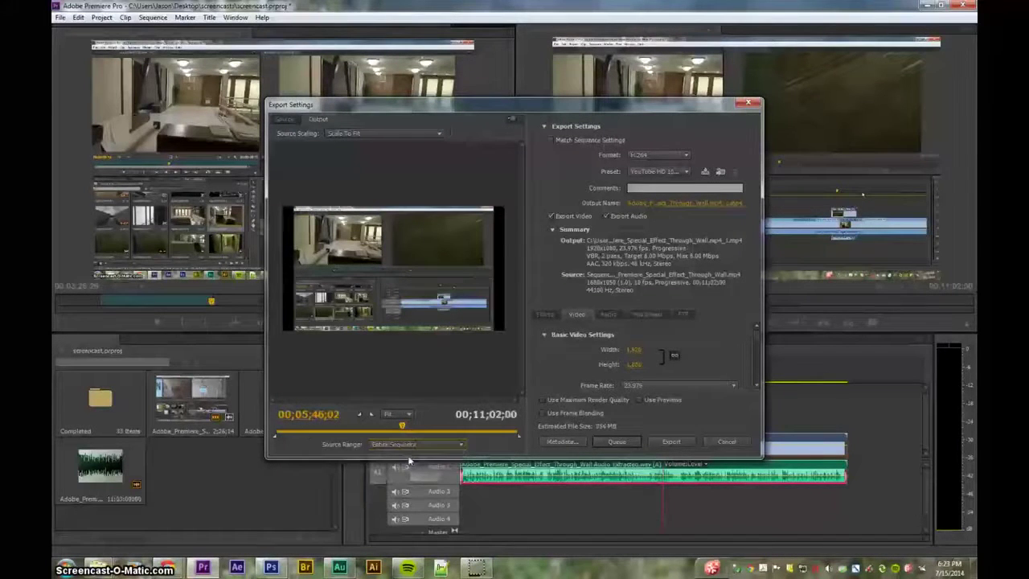
{"action": "left_click_drag", "start_coordinate": [402, 425], "coordinate": [489, 430]}
Step: Try a Custom export source range lasting 00;04;11;17, and set the range back to Work Area
{"action": "left_click", "coordinate": [459, 441]}
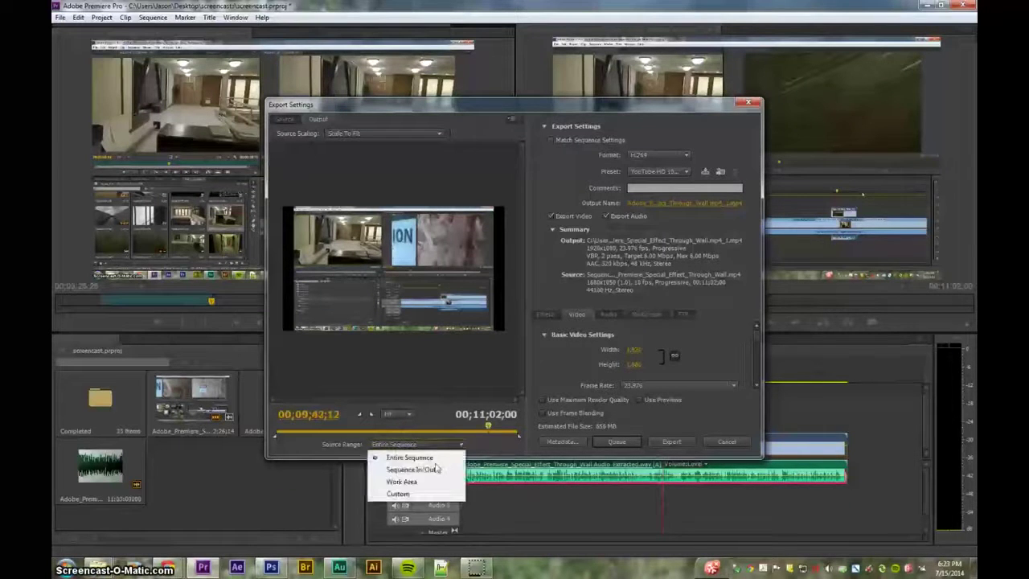
{"action": "left_click", "coordinate": [406, 493]}
{"action": "left_click_drag", "start_coordinate": [519, 435], "coordinate": [370, 440]}
{"action": "left_click", "coordinate": [410, 445]}
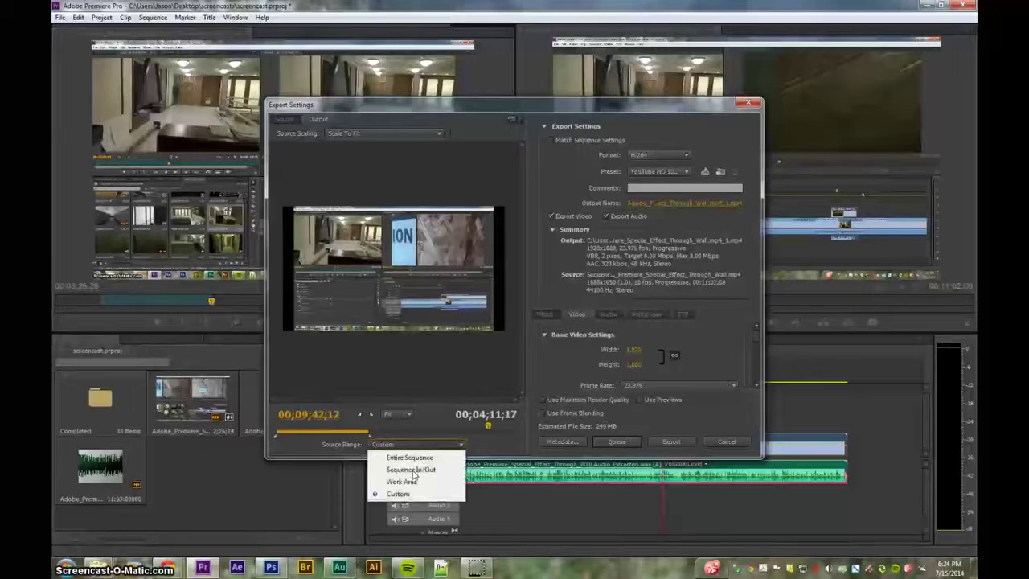
{"action": "left_click", "coordinate": [410, 482]}
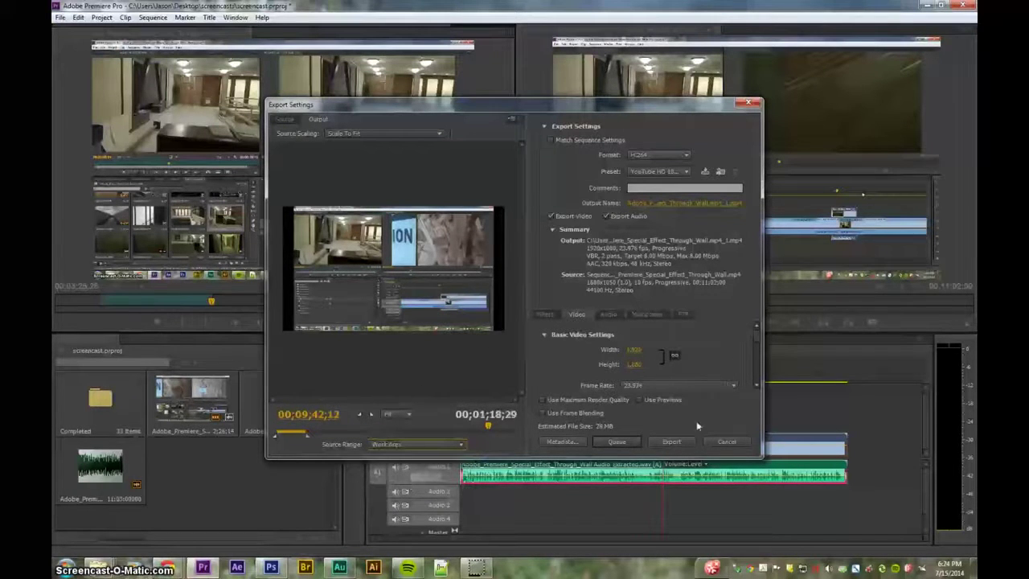
Step: Cancel the export and move the sequence playhead to 00;01;04;27 within the work area
{"action": "left_click", "coordinate": [724, 440]}
{"action": "left_click", "coordinate": [498, 374]}
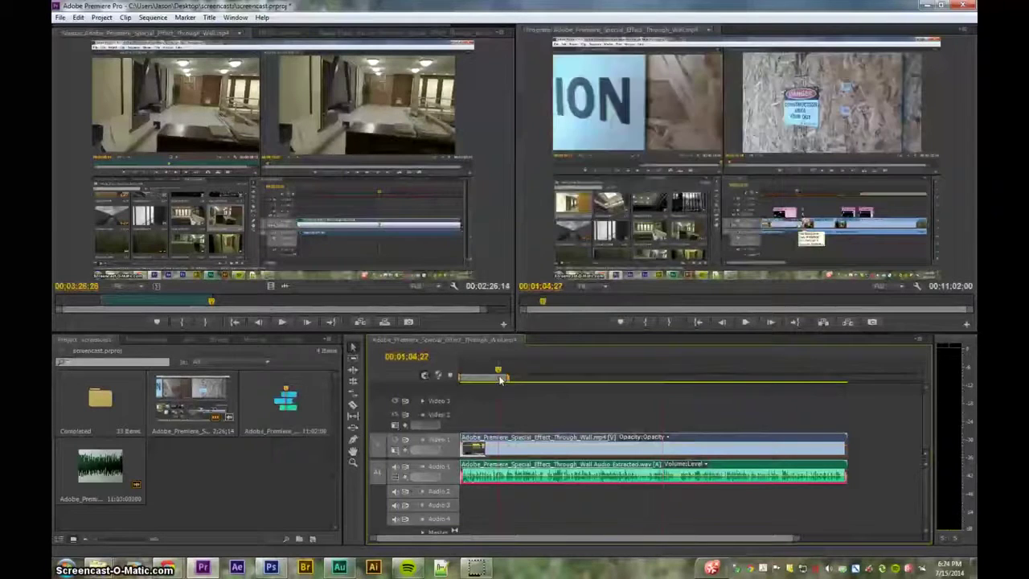
Step: Extend the work area to the end of the sequence's clips, open the export settings and choose the H.264 format
{"action": "left_click_drag", "start_coordinate": [553, 382], "coordinate": [853, 380]}
{"action": "key", "text": "ctrl+m"}
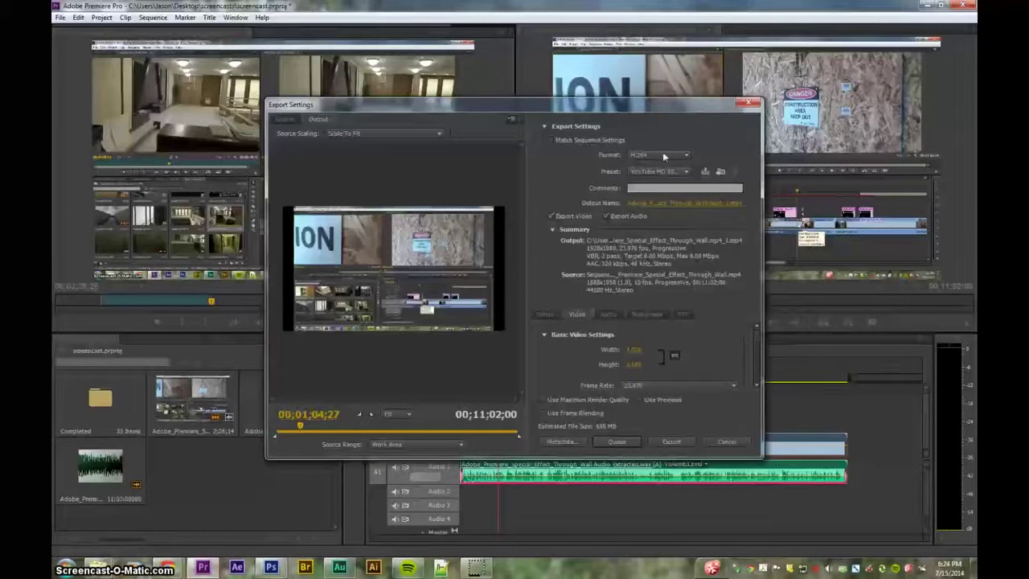
{"action": "left_click", "coordinate": [688, 157]}
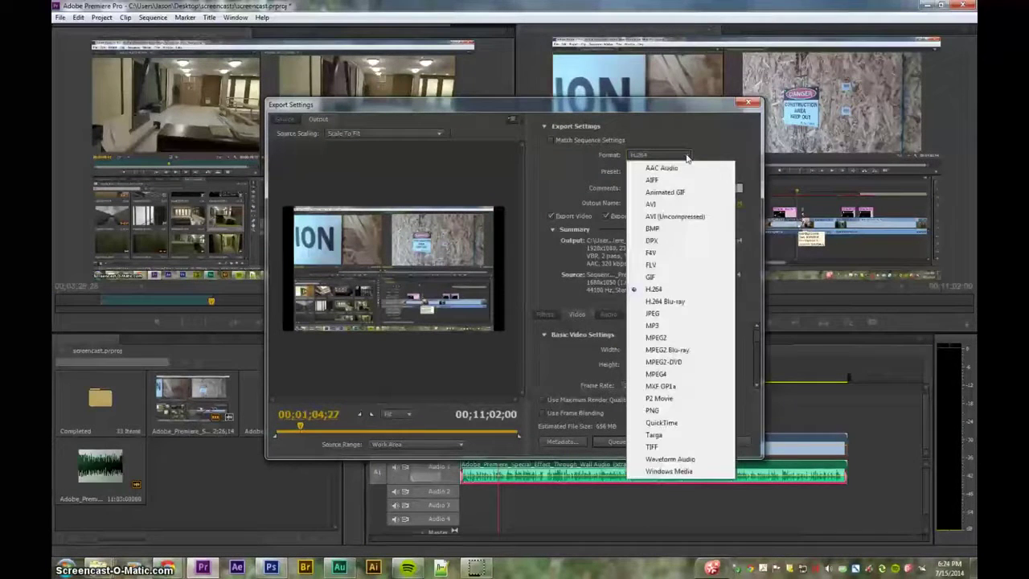
{"action": "left_click", "coordinate": [664, 289]}
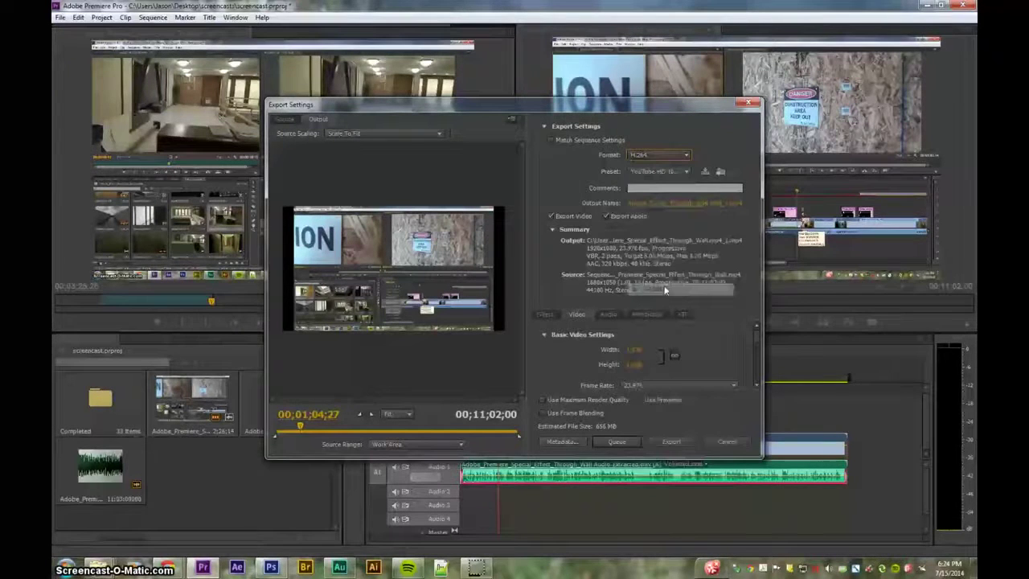
Step: Look through the H.264 export presets down to the Vimeo and YouTube ones, and cancel the export
{"action": "left_click", "coordinate": [686, 171]}
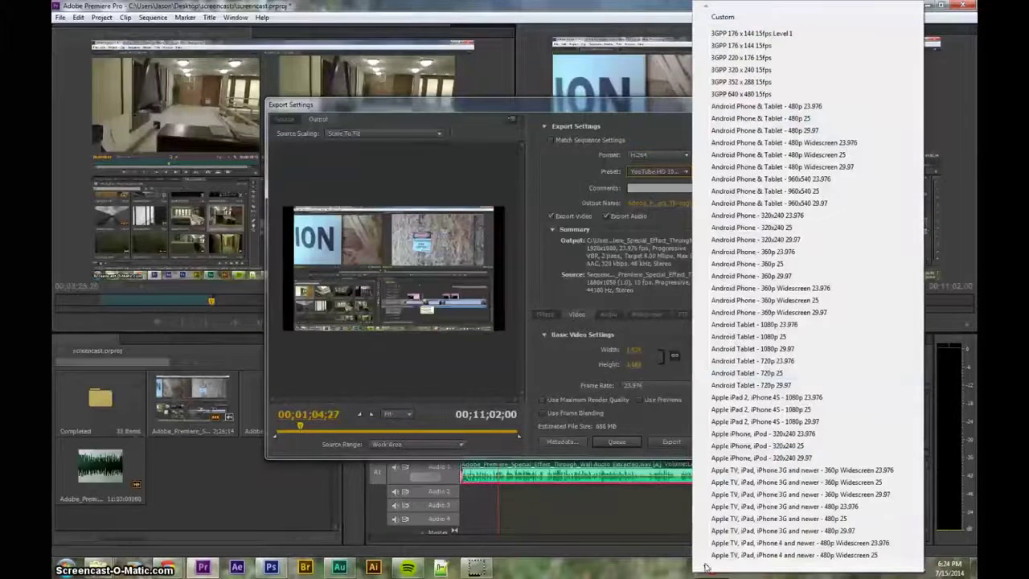
{"action": "mouse_move", "coordinate": [706, 569]}
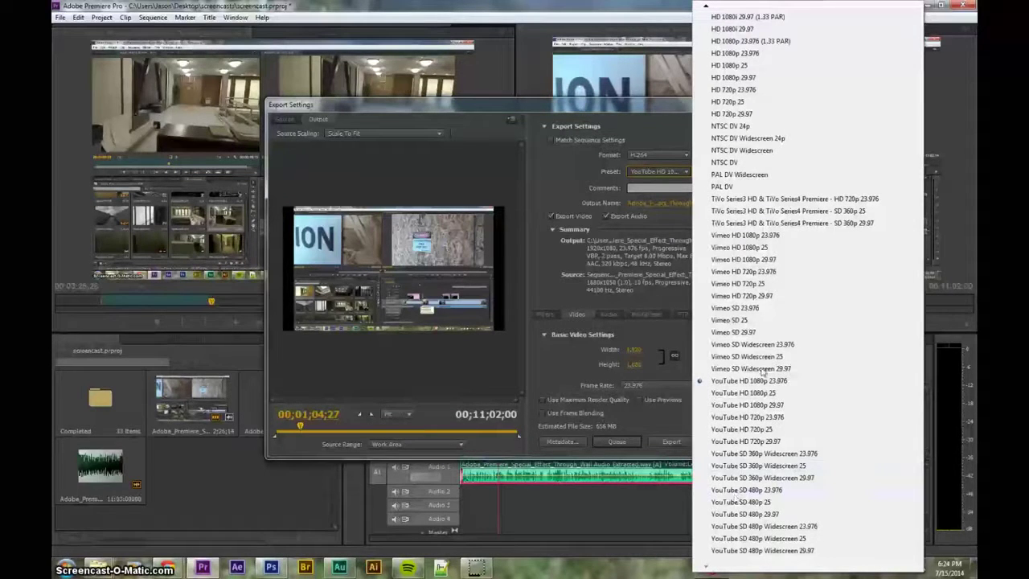
{"action": "left_click", "coordinate": [685, 409]}
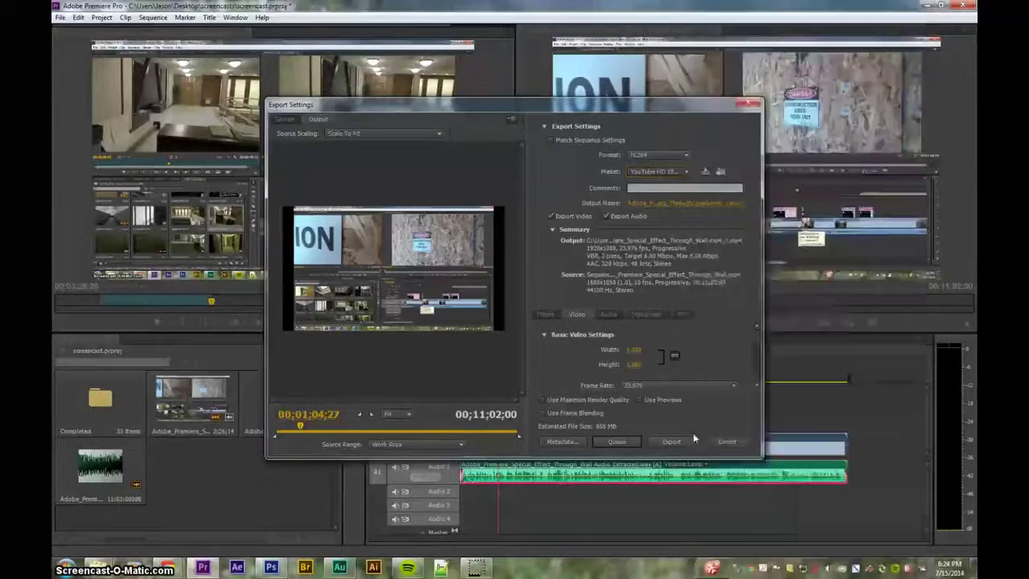
{"action": "left_click", "coordinate": [726, 442]}
Step: Examine the metadata of the Adobe_Premiere_Special_Effect_Through_Wall.mp4 clip for its frame rate, frame size and audio details
{"action": "left_click", "coordinate": [182, 394]}
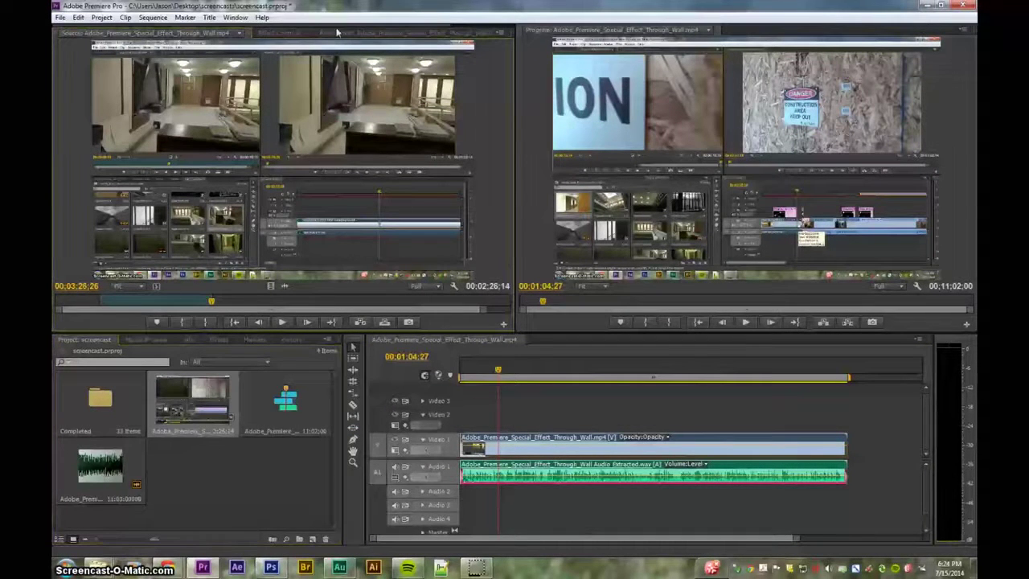
{"action": "left_click", "coordinate": [418, 32]}
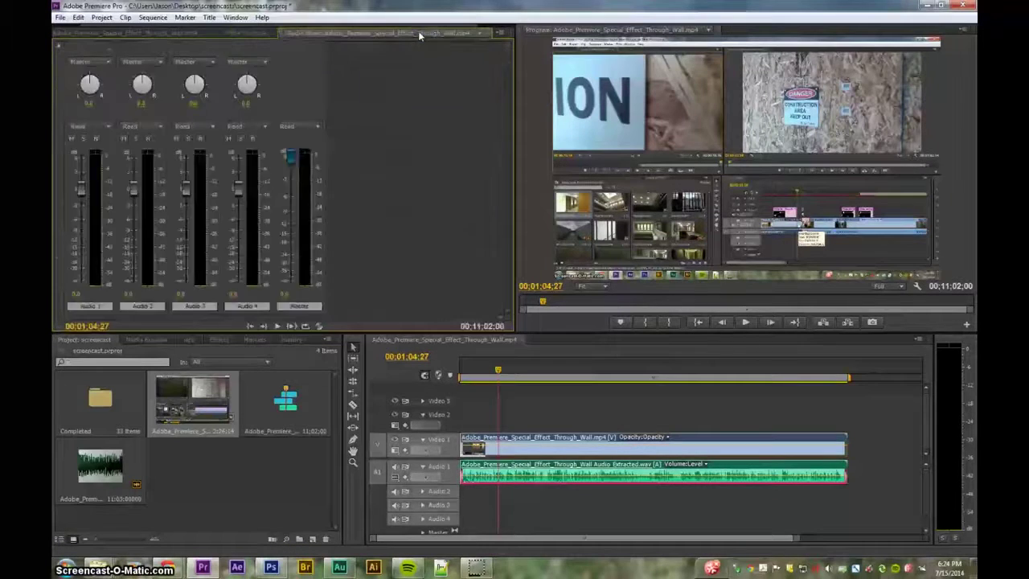
{"action": "left_click", "coordinate": [418, 31]}
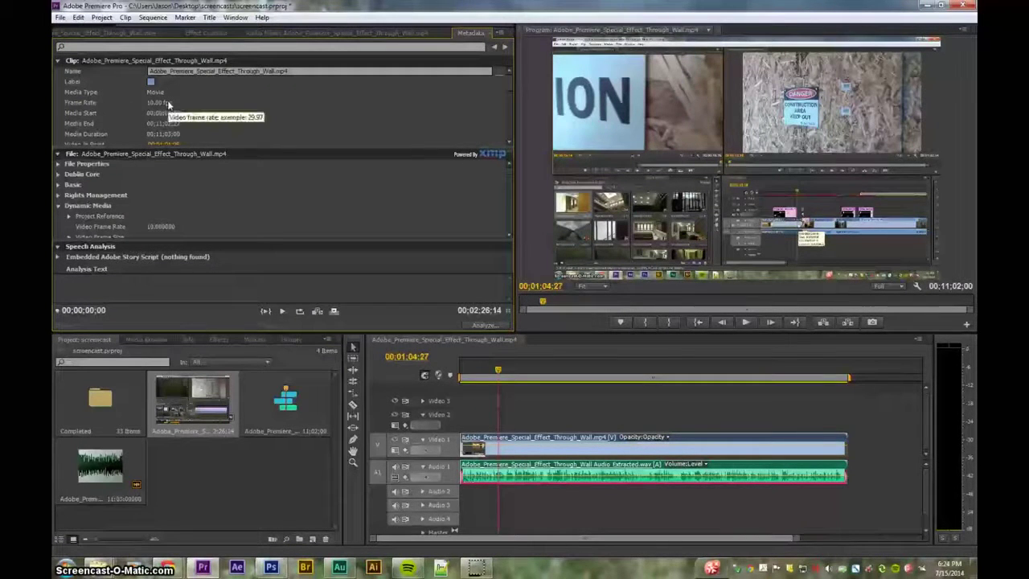
{"action": "scroll", "coordinate": [508, 86], "scroll_direction": "down", "scroll_amount": 2}
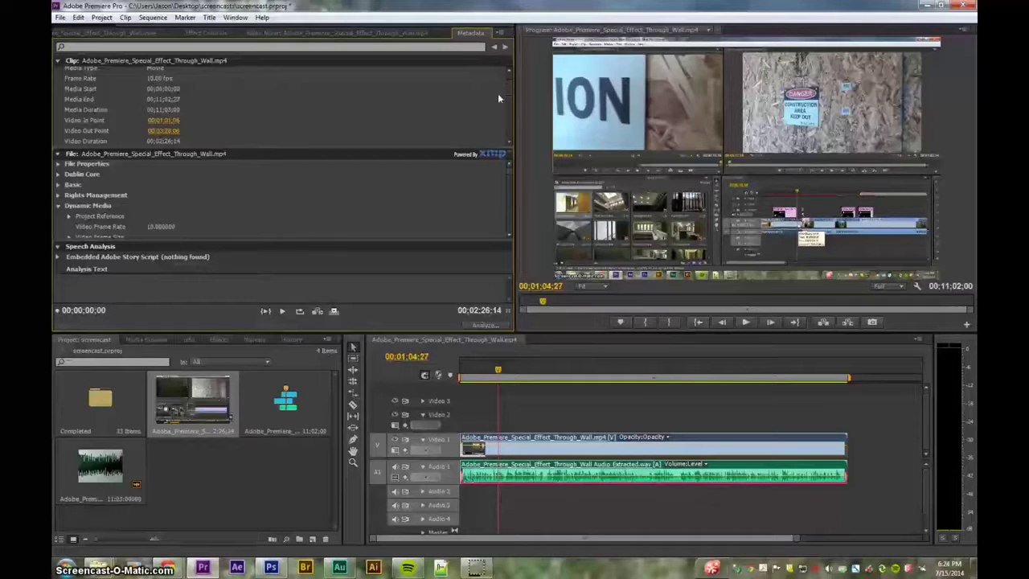
{"action": "scroll", "coordinate": [510, 94], "scroll_direction": "down", "scroll_amount": 1}
{"action": "scroll", "coordinate": [509, 96], "scroll_direction": "down", "scroll_amount": 4}
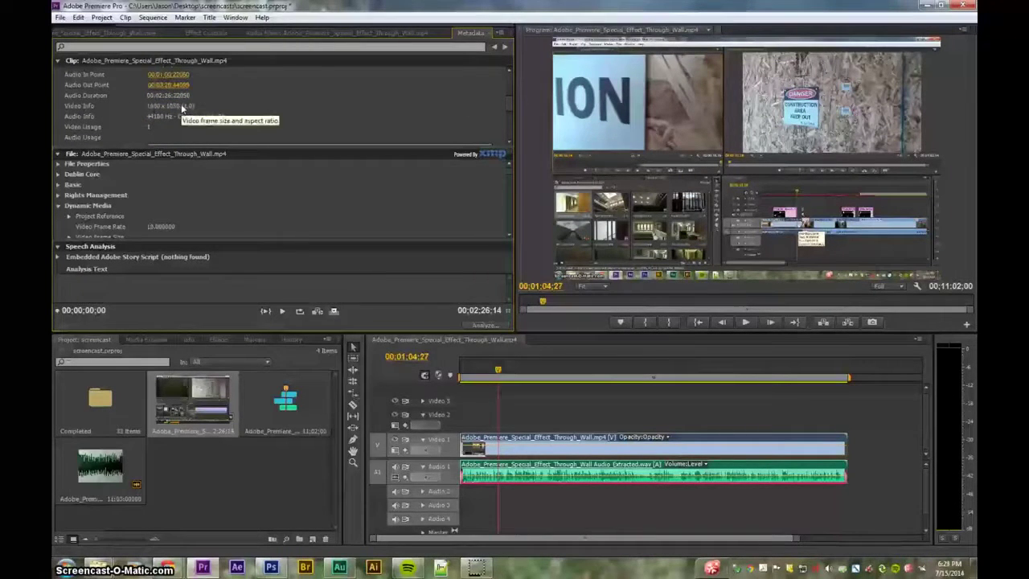
{"action": "left_click_drag", "start_coordinate": [507, 107], "coordinate": [506, 73]}
Step: Open the Completed bin and examine the frame rate and video info in the metadata of VID_20140710_173845002.mp4
{"action": "left_click", "coordinate": [172, 461]}
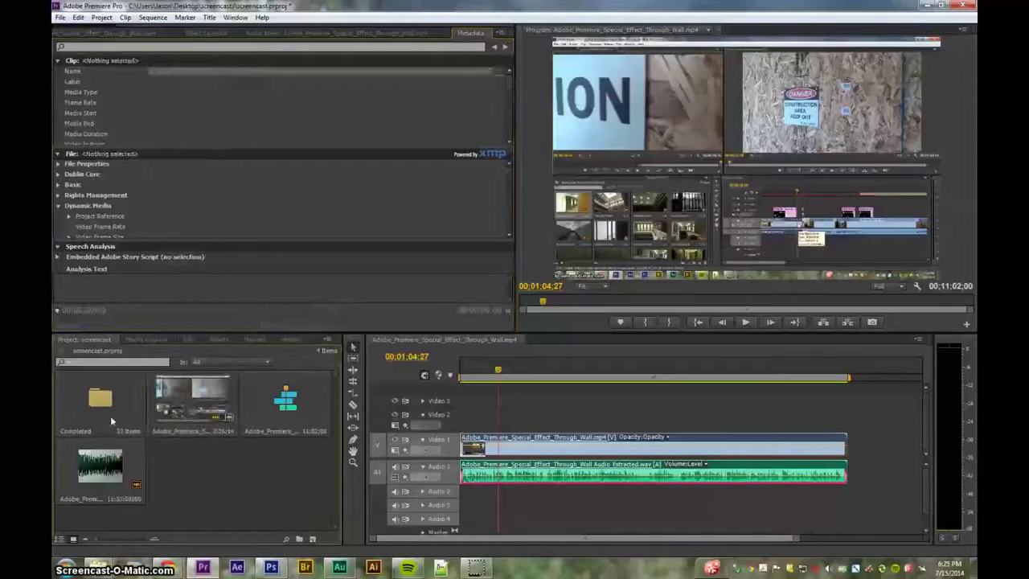
{"action": "double_click", "coordinate": [110, 415]}
{"action": "double_click", "coordinate": [96, 394]}
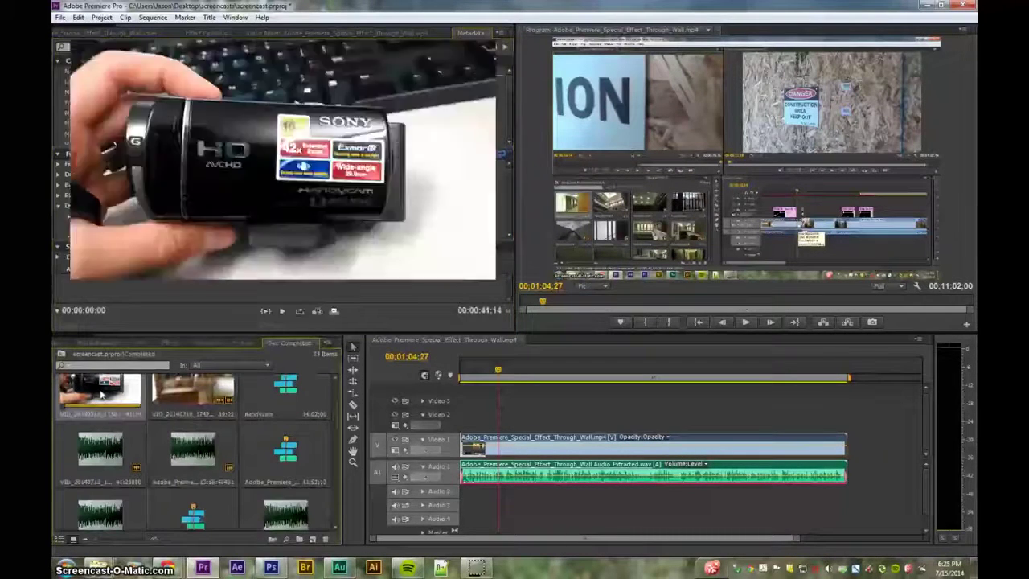
{"action": "left_click", "coordinate": [482, 33]}
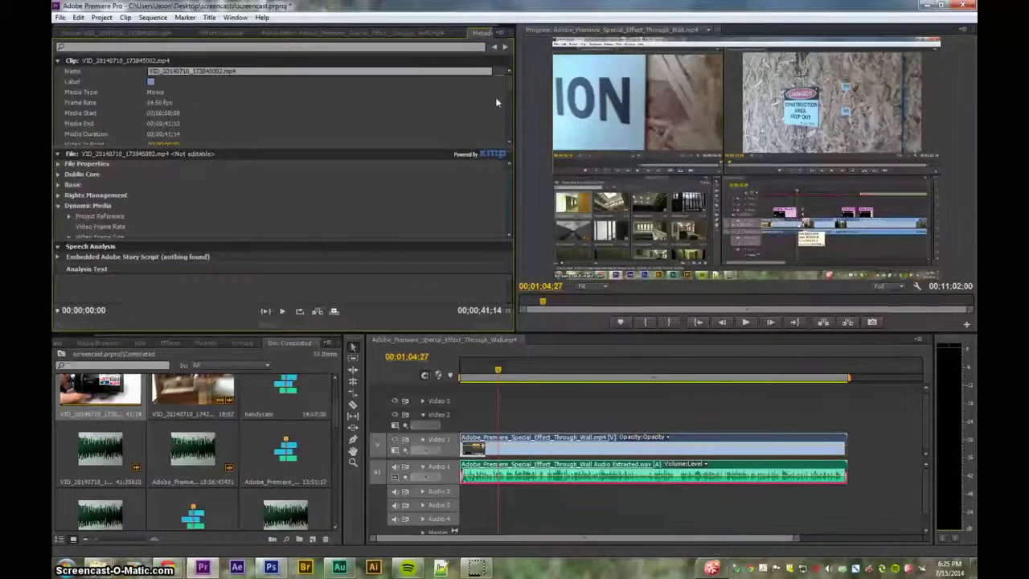
{"action": "scroll", "coordinate": [509, 86], "scroll_direction": "down", "scroll_amount": 4}
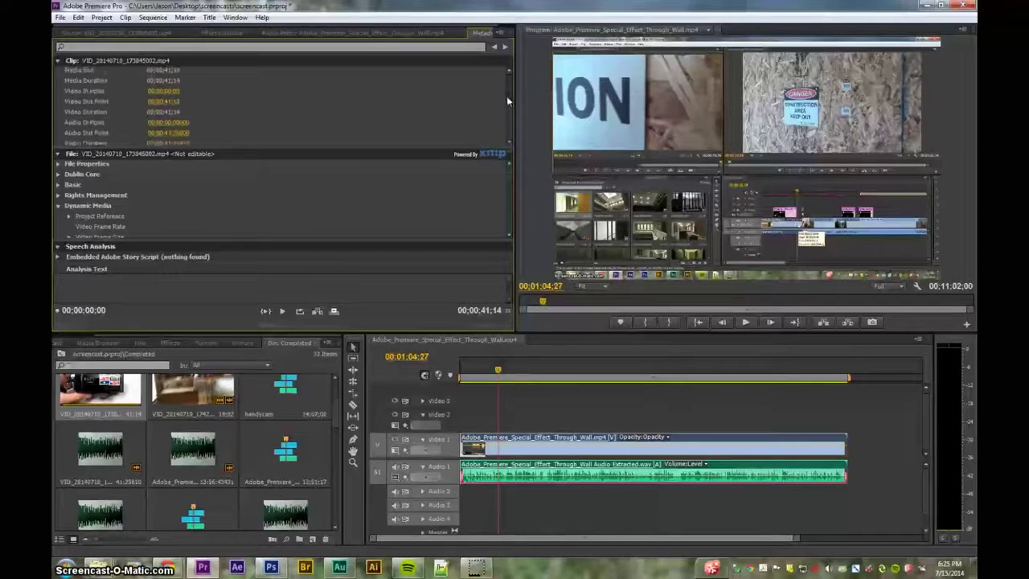
{"action": "scroll", "coordinate": [438, 107], "scroll_direction": "down", "scroll_amount": 2}
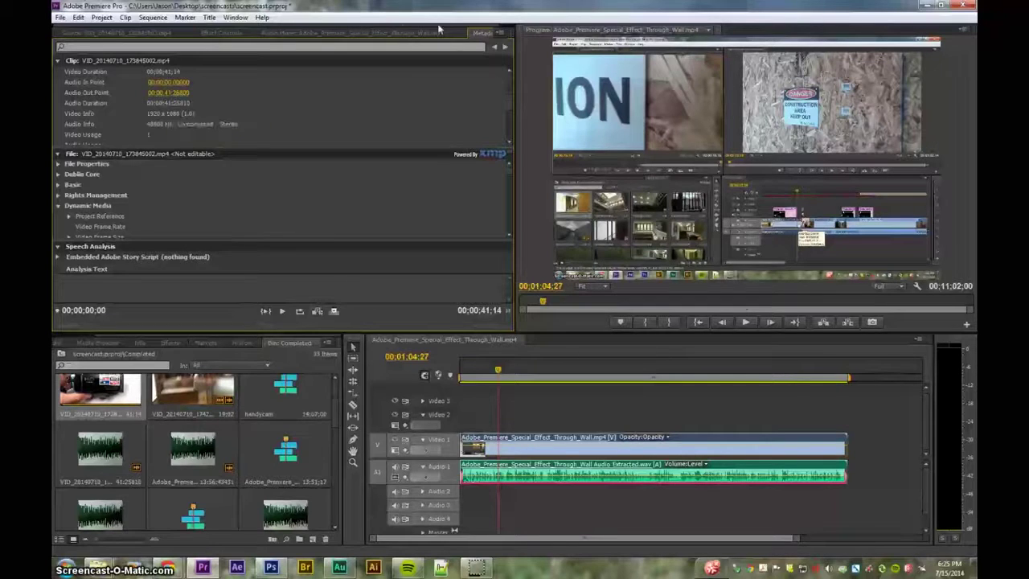
Step: Check the settings of the Adobe_Premiere_Special_Effect_Through_Wall.mp4 sequence, and close them without changes
{"action": "left_click", "coordinate": [153, 17]}
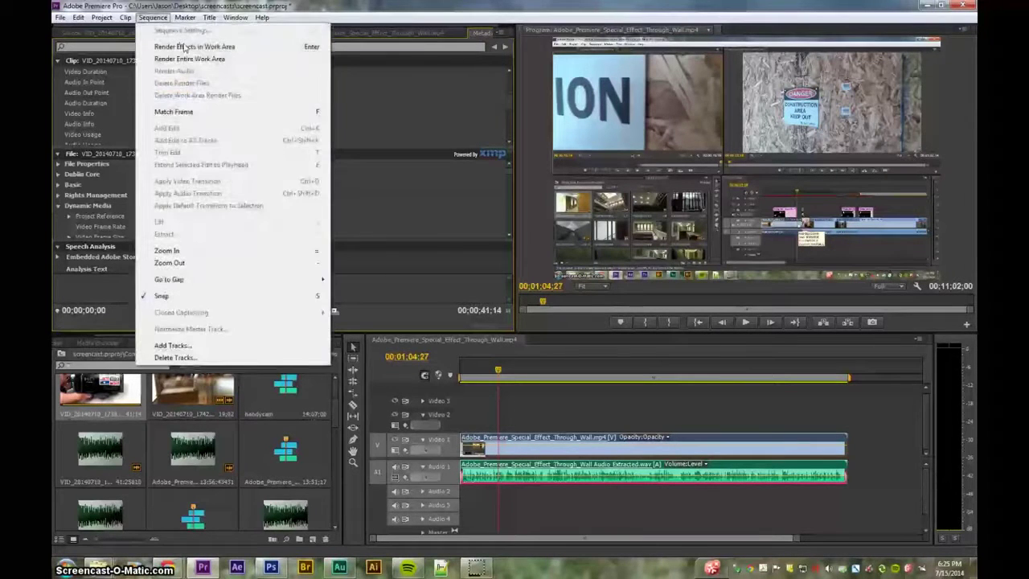
{"action": "left_click", "coordinate": [441, 345]}
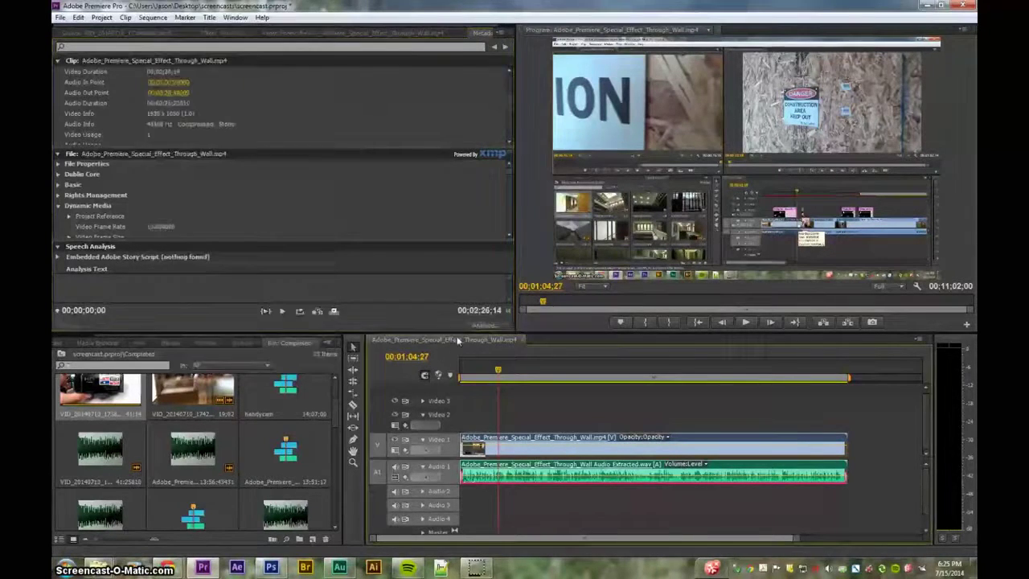
{"action": "left_click", "coordinate": [157, 19]}
{"action": "left_click", "coordinate": [161, 28]}
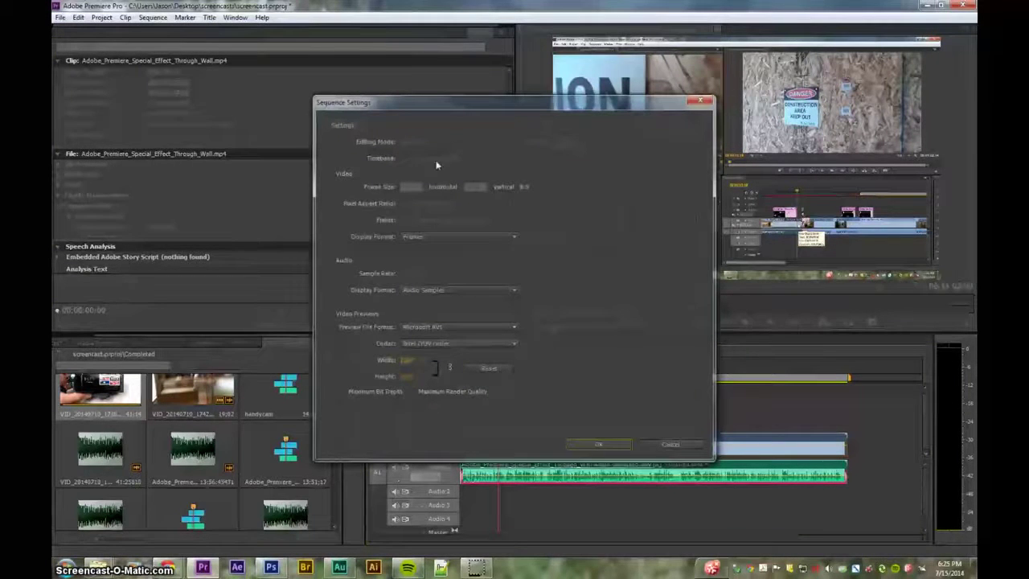
{"action": "left_click", "coordinate": [669, 444]}
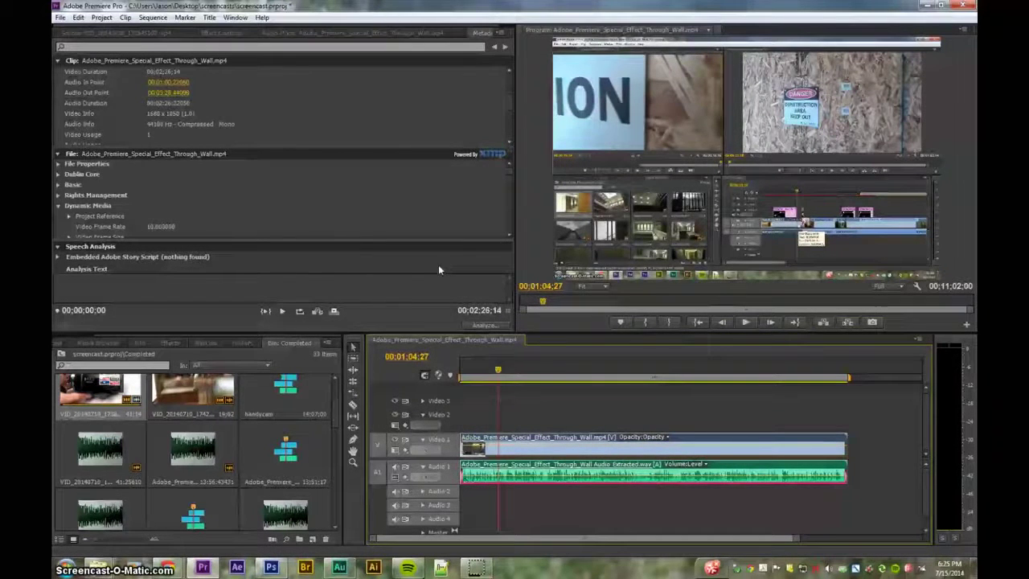
Step: Open the sequence's export settings, check the output file name and save folder, and leave the output location as is
{"action": "key", "text": "ctrl+m"}
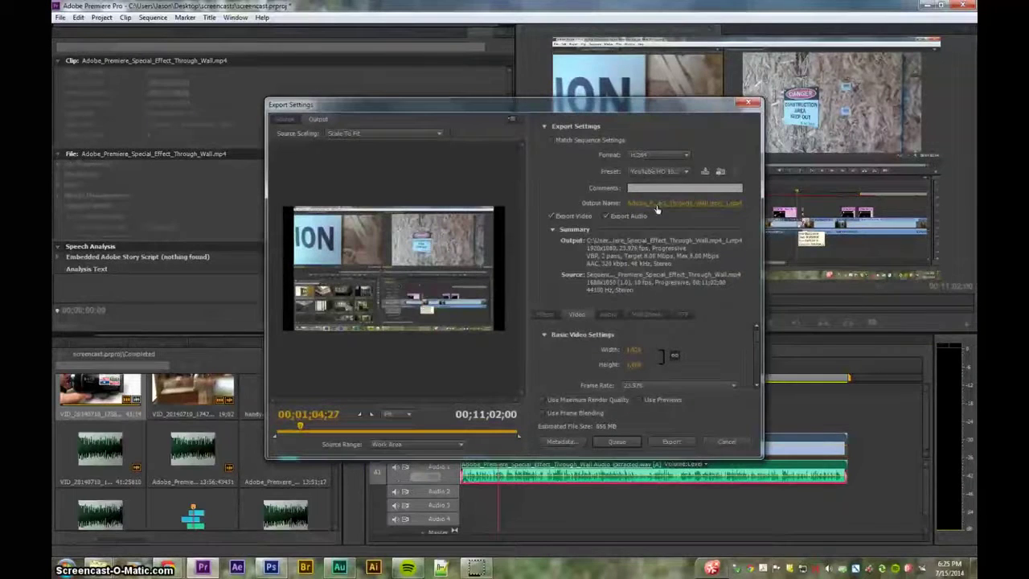
{"action": "left_click", "coordinate": [657, 208]}
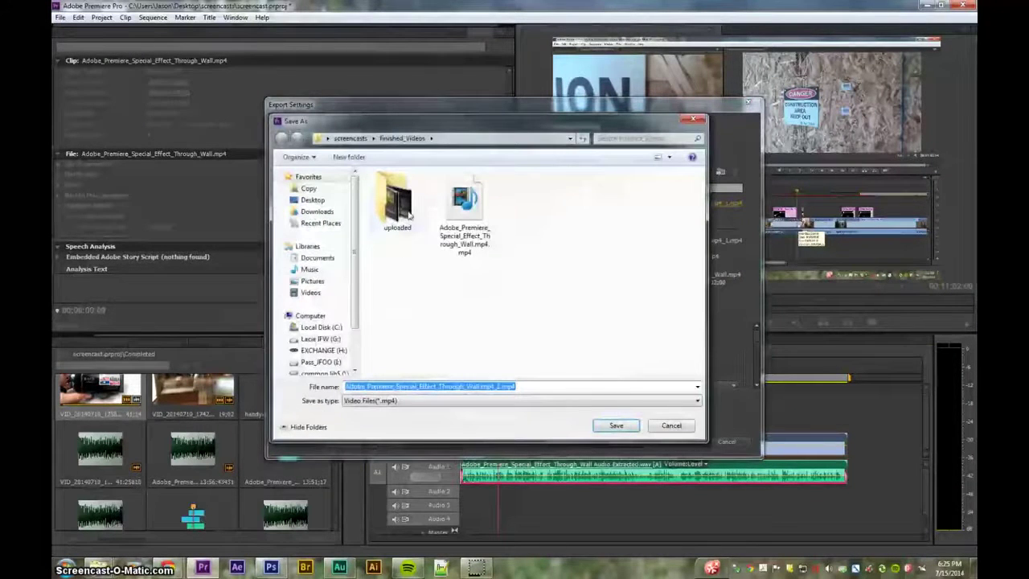
{"action": "left_click", "coordinate": [661, 424]}
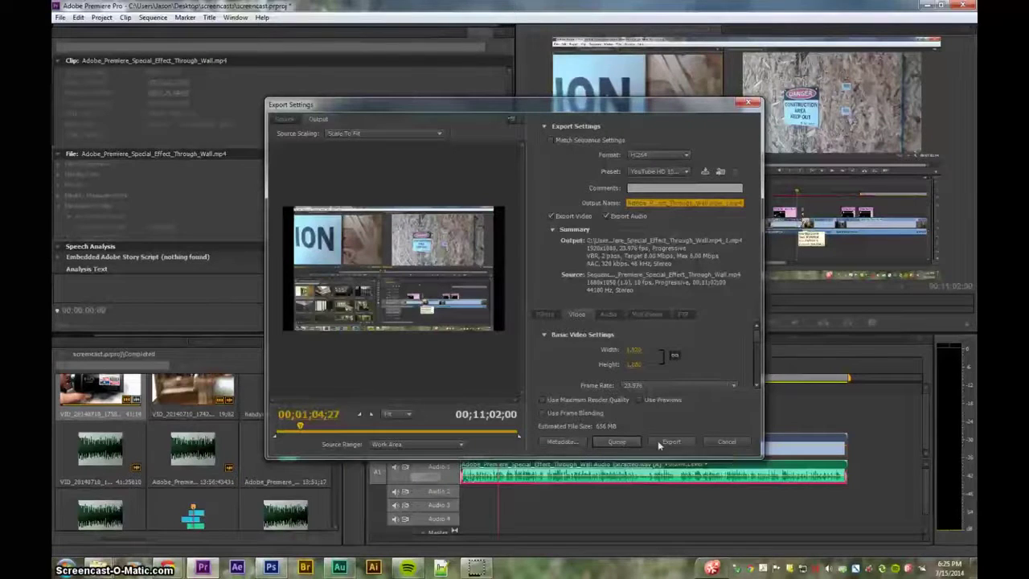
Step: Send the export to the Adobe Media Encoder queue and start encoding the Adobe_Premiere_Special_Effect_Through_Wall.mp4 sequence
{"action": "left_click", "coordinate": [617, 442]}
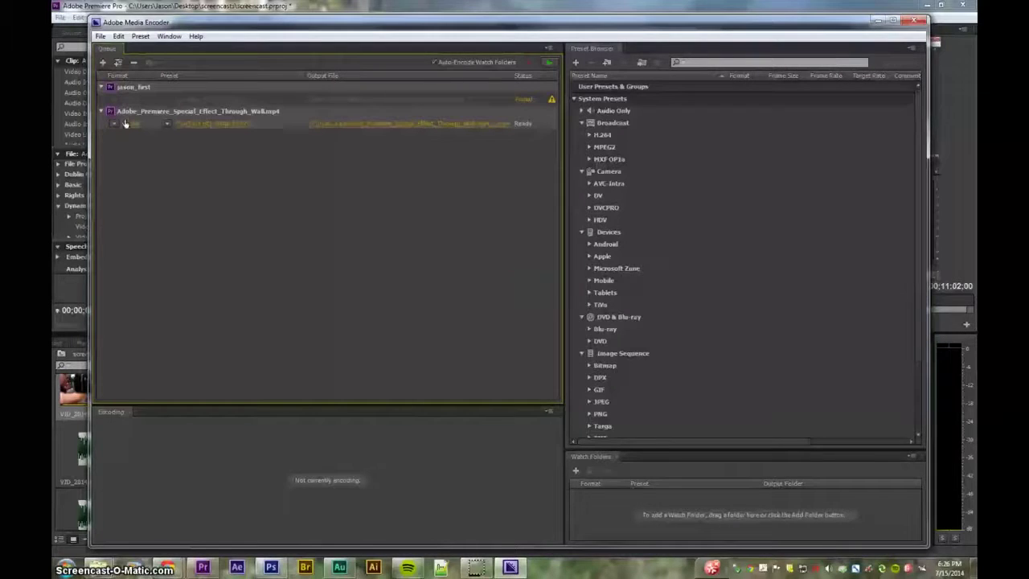
{"action": "left_click", "coordinate": [237, 112]}
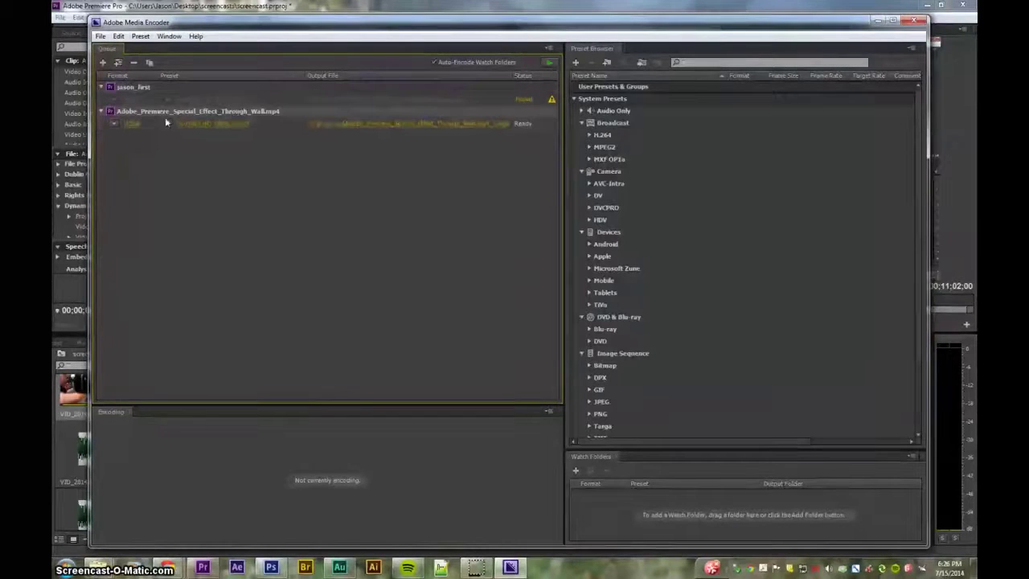
{"action": "left_click", "coordinate": [549, 64]}
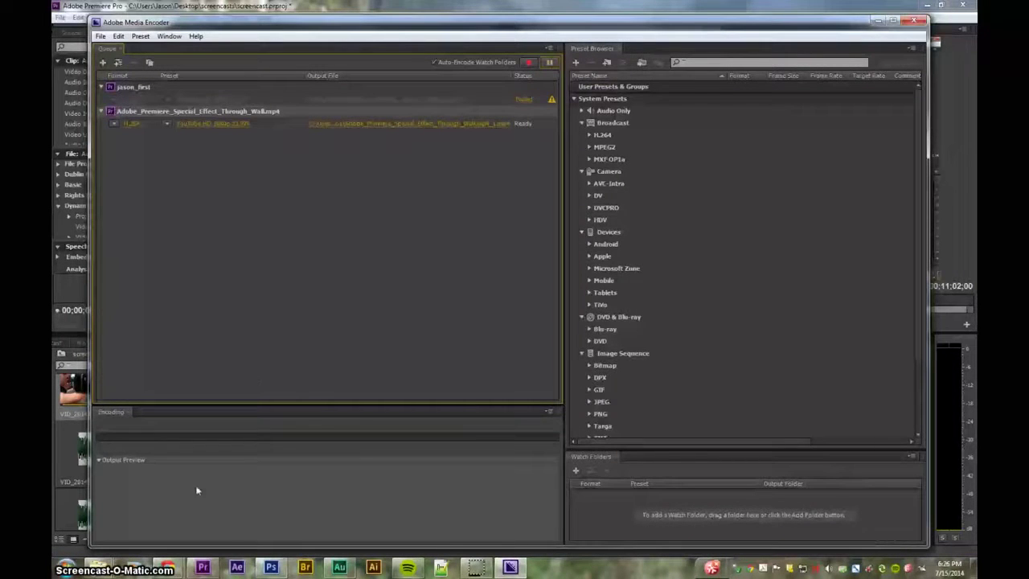